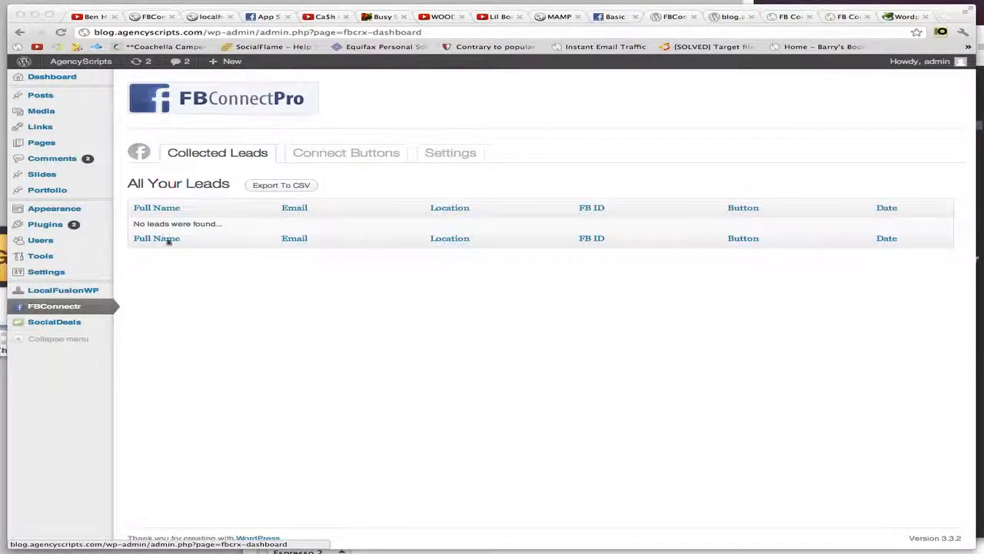
Review the collected leads, the connect buttons list and the settings, highlighting the site URL required for the Facebook app.
left_click(281, 185)
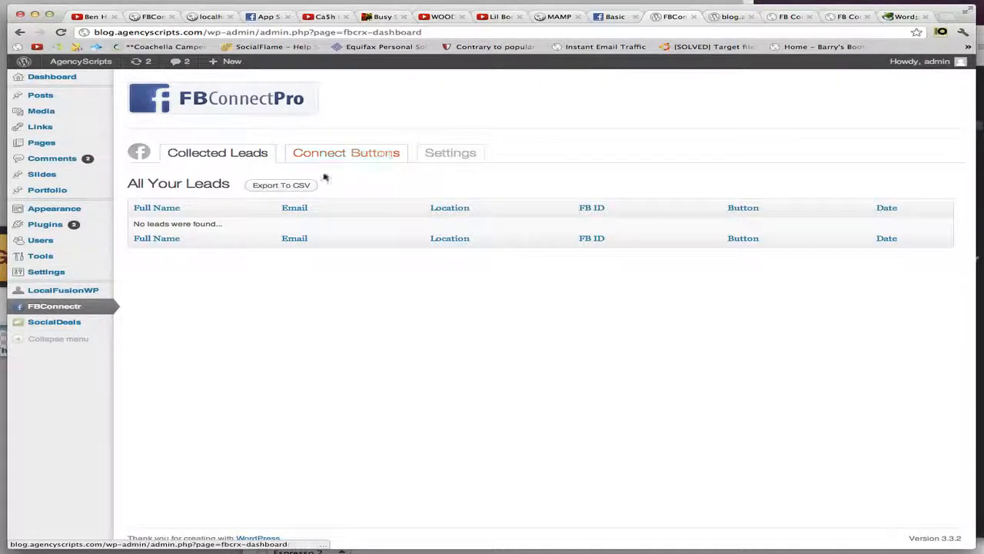
left_click(336, 154)
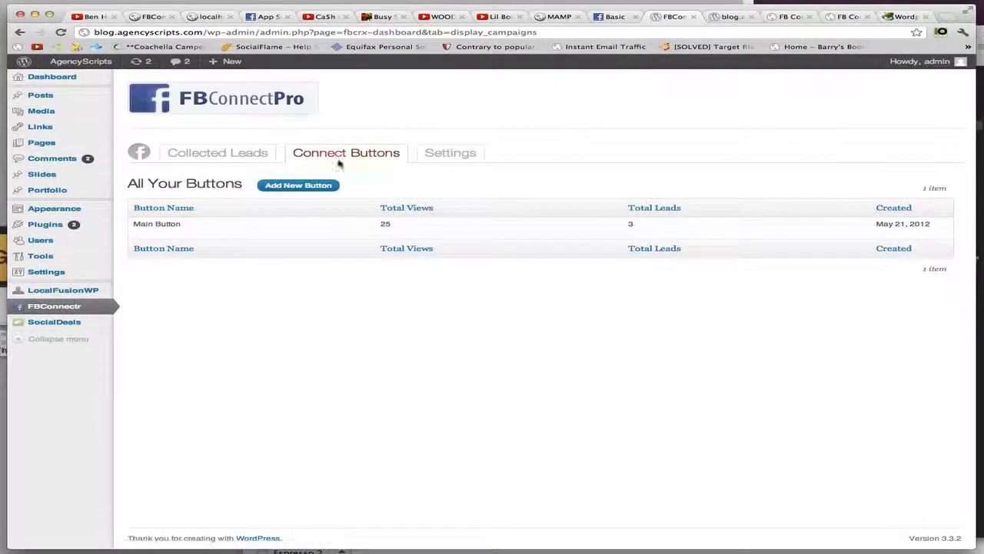
left_click(442, 154)
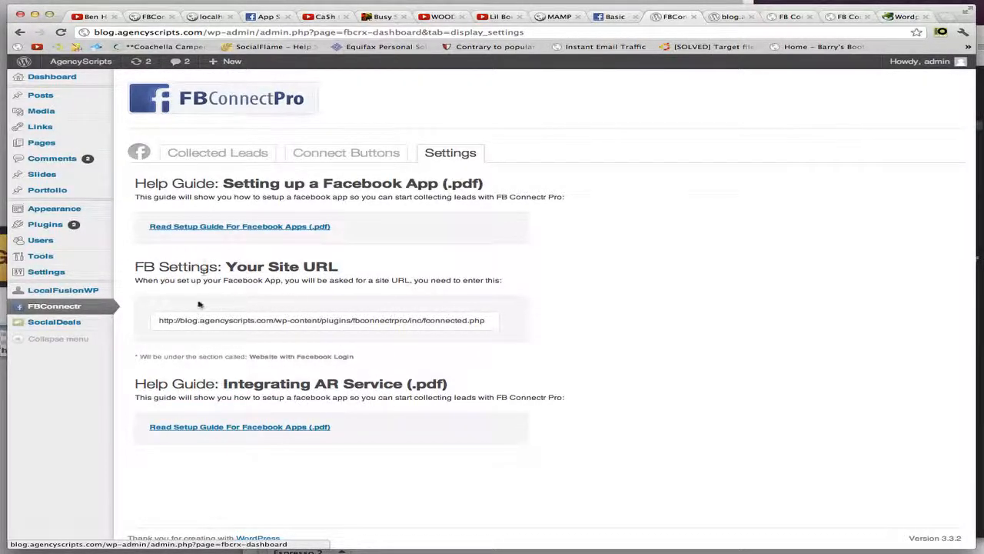
left_click_drag(158, 321, 538, 321)
left_click(517, 291)
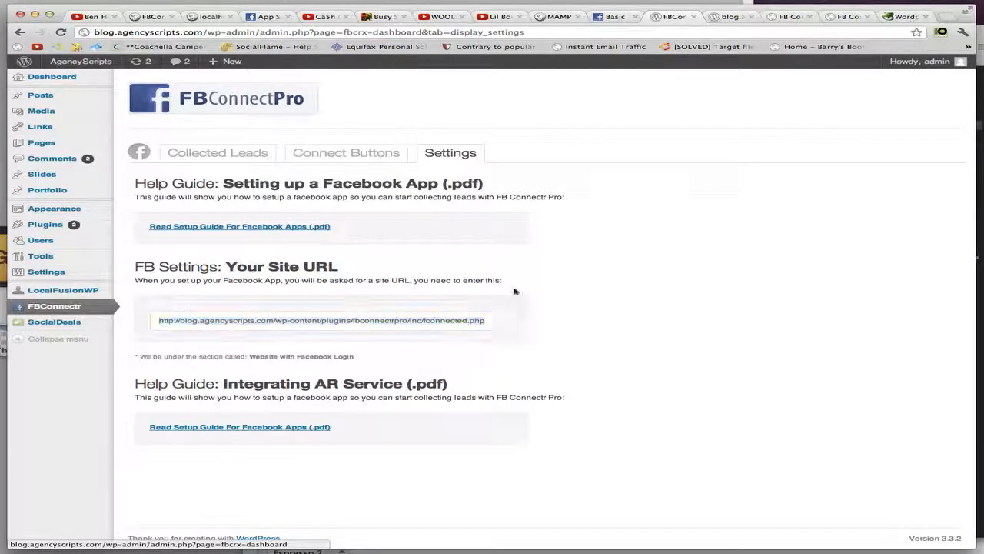
Open Main Button for editing, select its embed code and view the button on the test page.
left_click(359, 154)
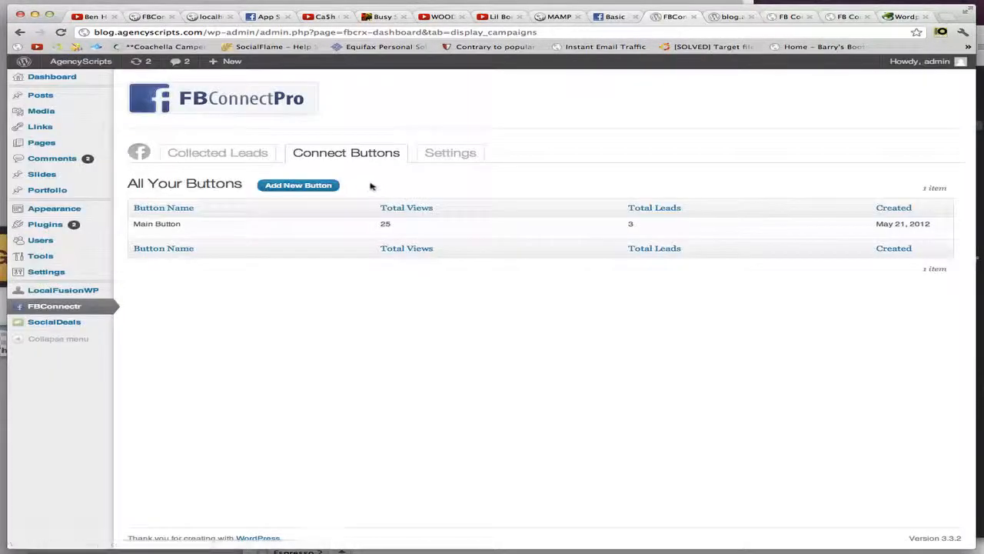
mouse_move(147, 223)
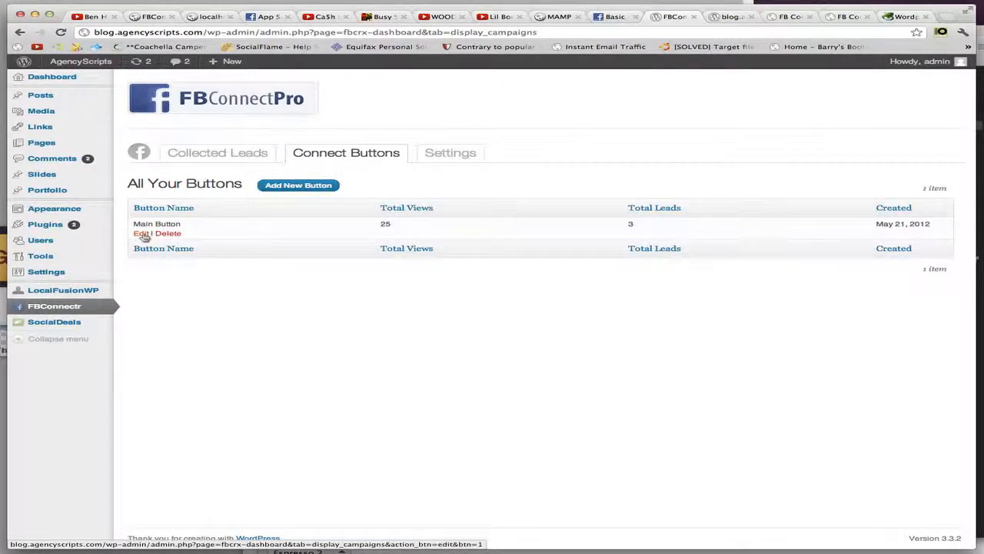
left_click(144, 234)
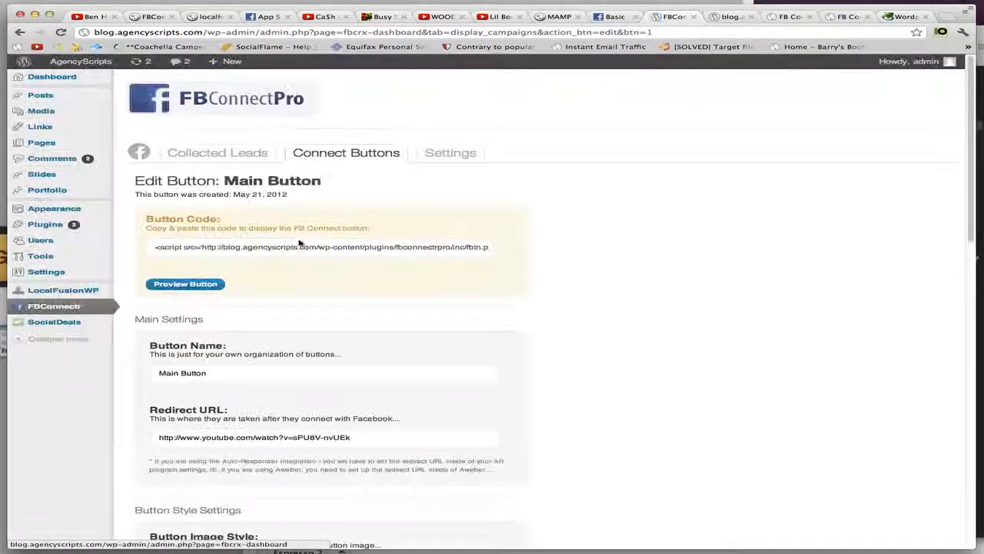
left_click_drag(158, 246, 501, 249)
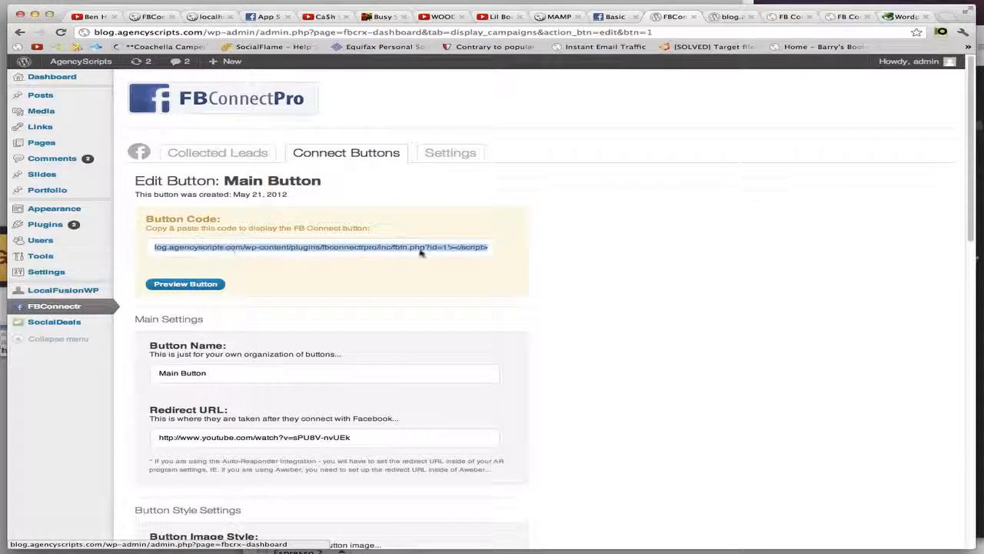
left_click(712, 18)
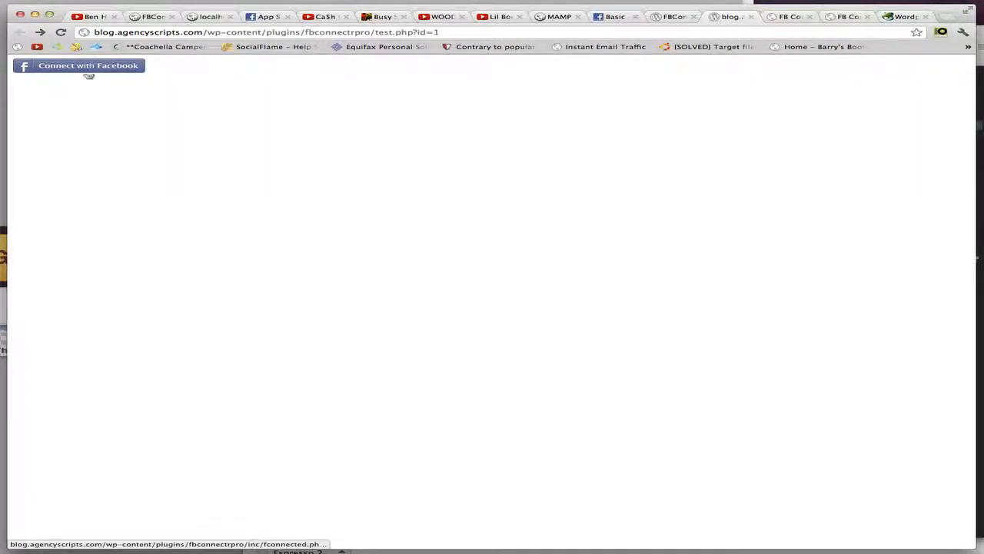
Set Main Button's image style to Big Blue "Sign In w/ Facebook - Instant Access", save it and reload the test page.
left_click(676, 17)
scroll(596, 285, "down", 5)
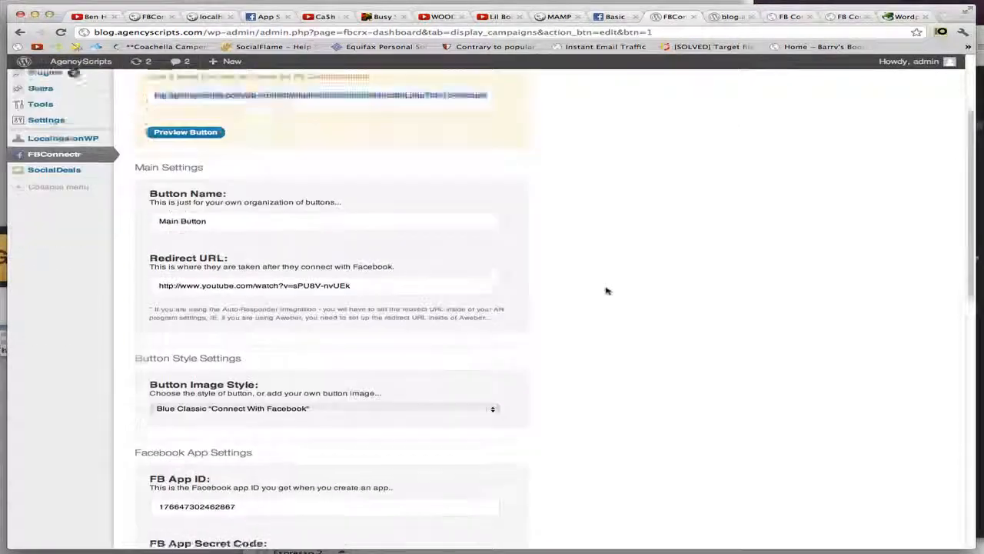
left_click(316, 371)
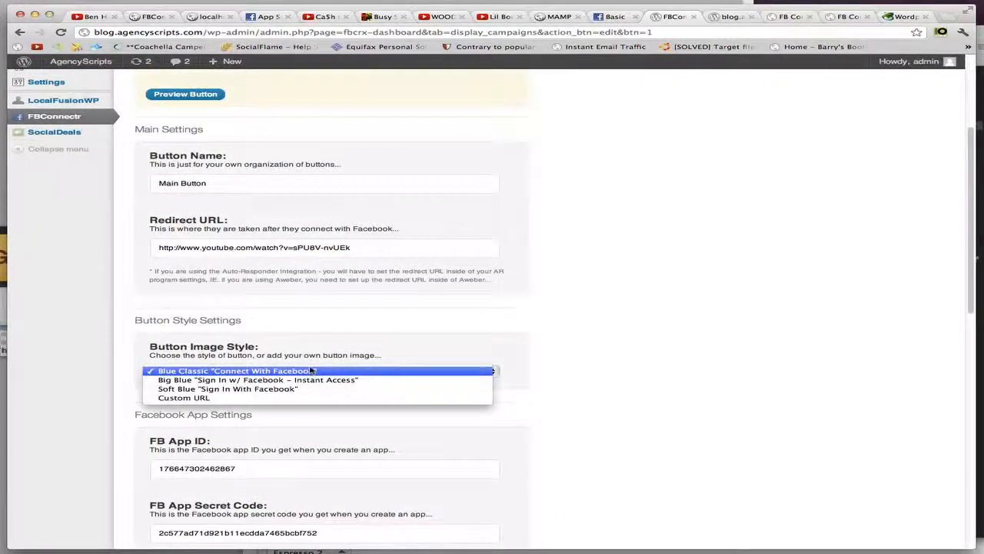
left_click(191, 381)
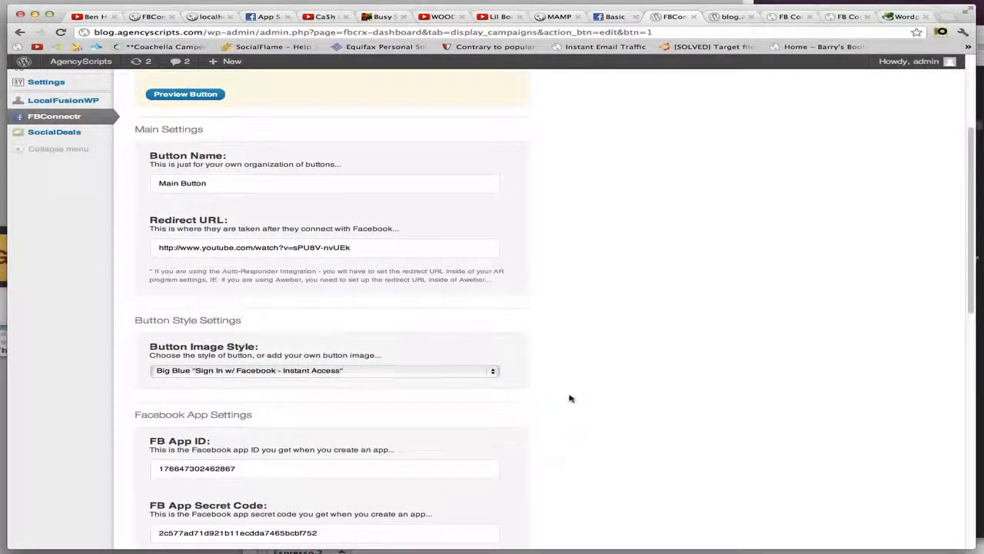
scroll(567, 397, "down", 10)
left_click(177, 508)
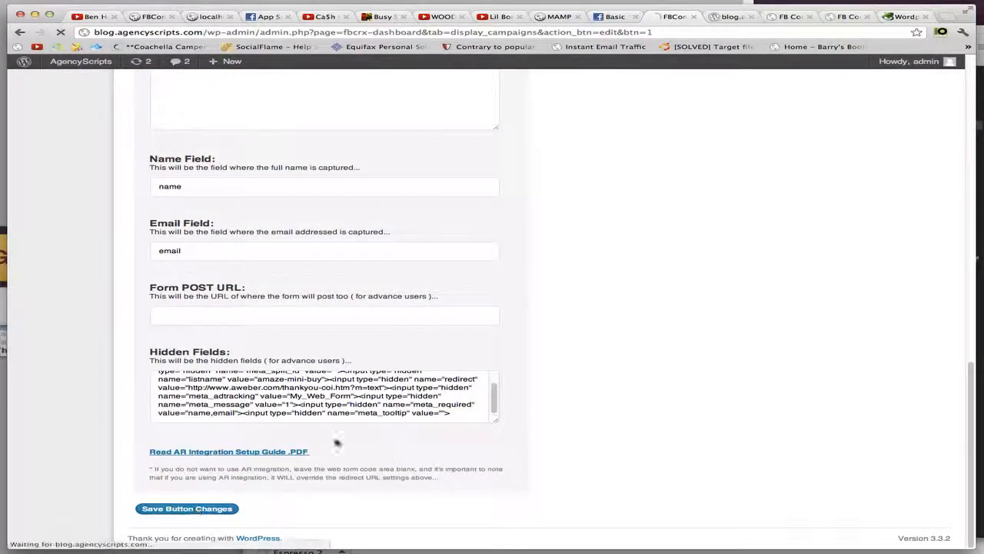
left_click(725, 23)
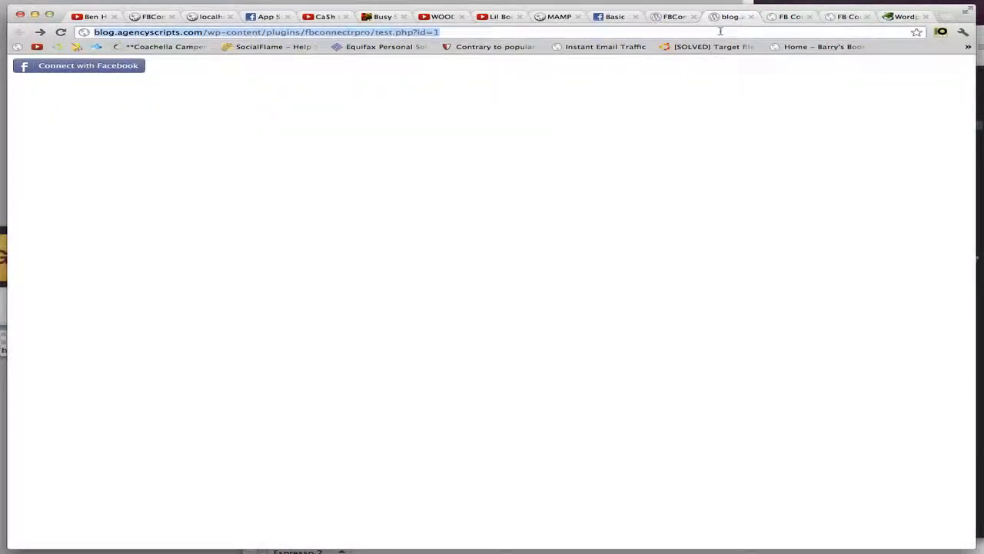
key("Return")
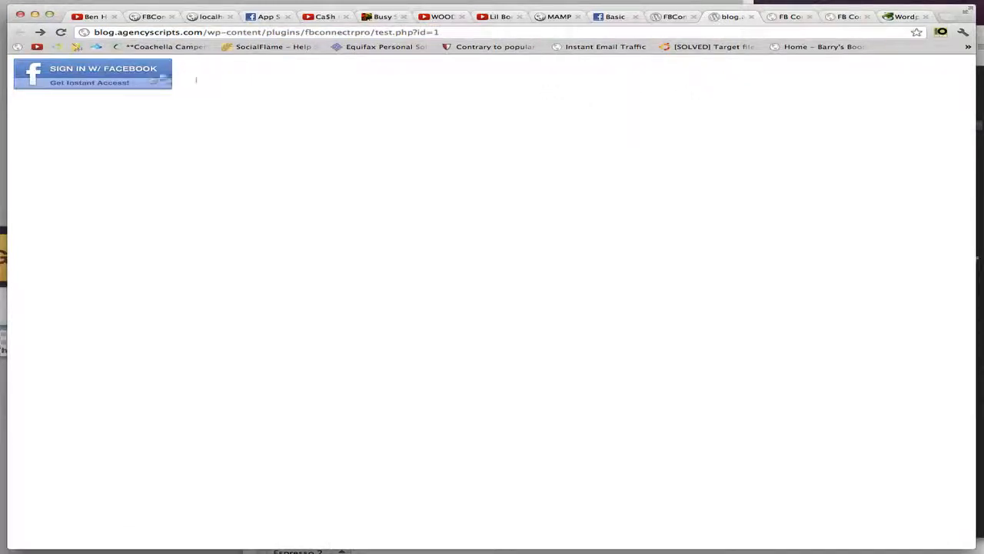
Change Main Button's image style to Soft Blue "Sign In With Facebook" and save the button changes.
left_click(662, 16)
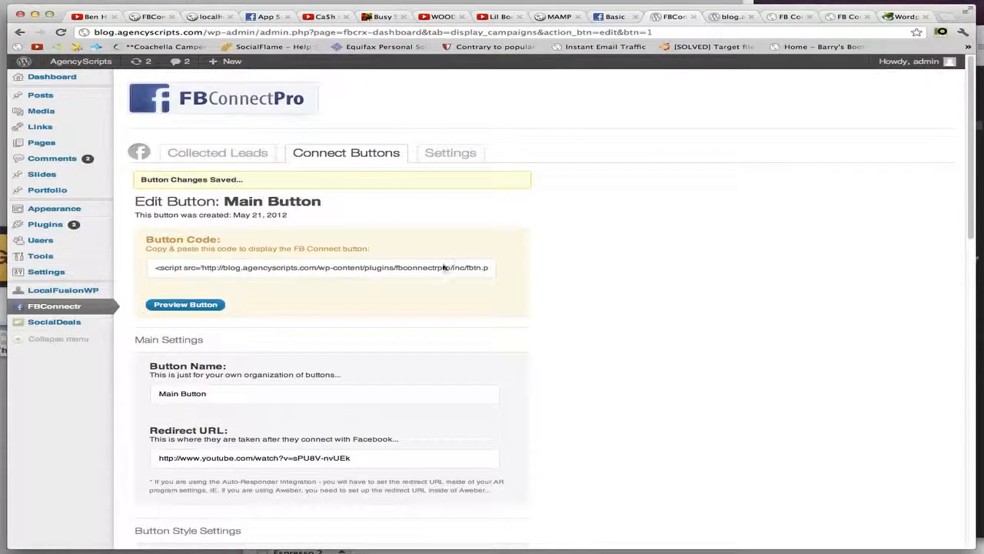
scroll(407, 315, "down", 10)
scroll(286, 156, "up", 1)
left_click(301, 118)
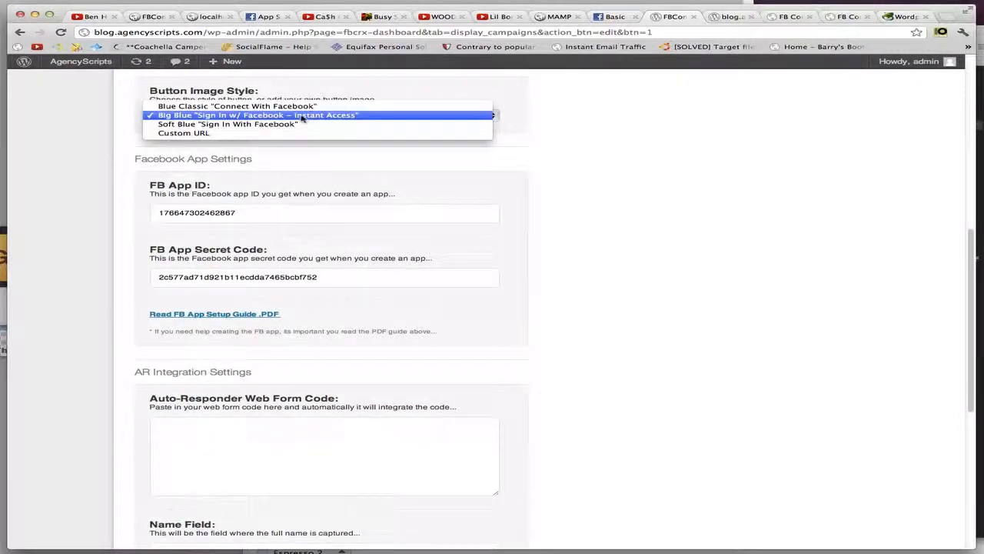
left_click(529, 268)
scroll(529, 267, "down", 6)
scroll(529, 268, "down", 3)
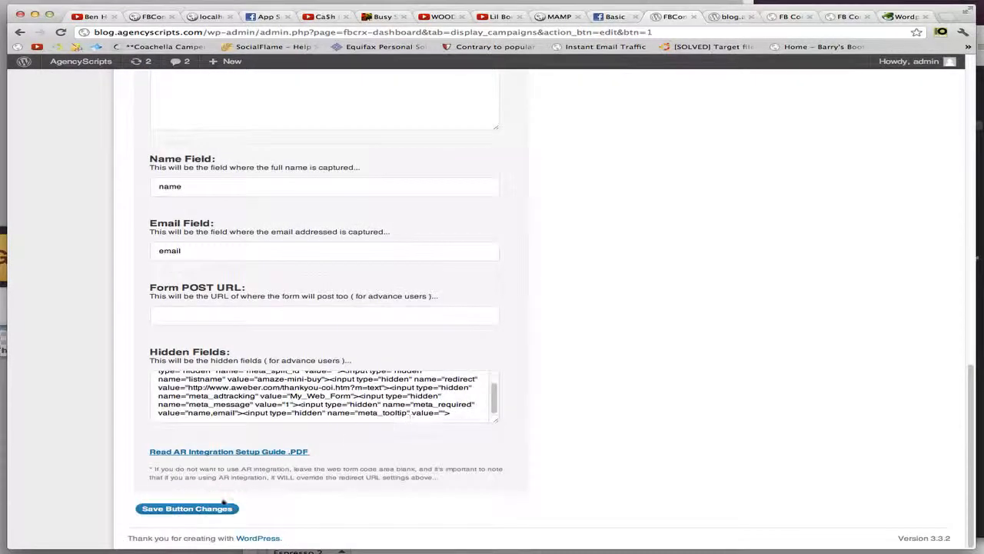
left_click(187, 508)
Reload the test page to preview the saved button style.
left_click(732, 16)
left_click(721, 31)
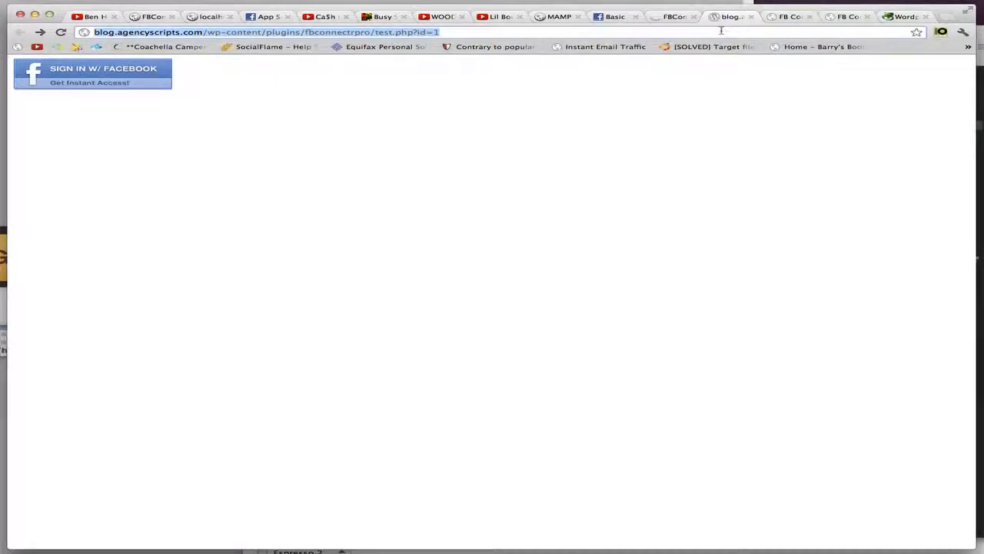
key("Return")
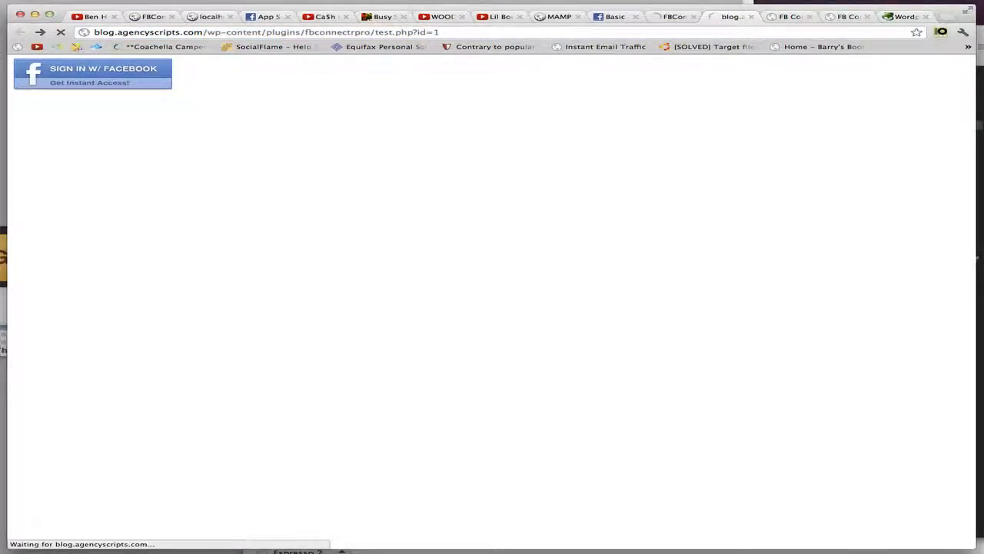
left_click(671, 16)
left_click(725, 16)
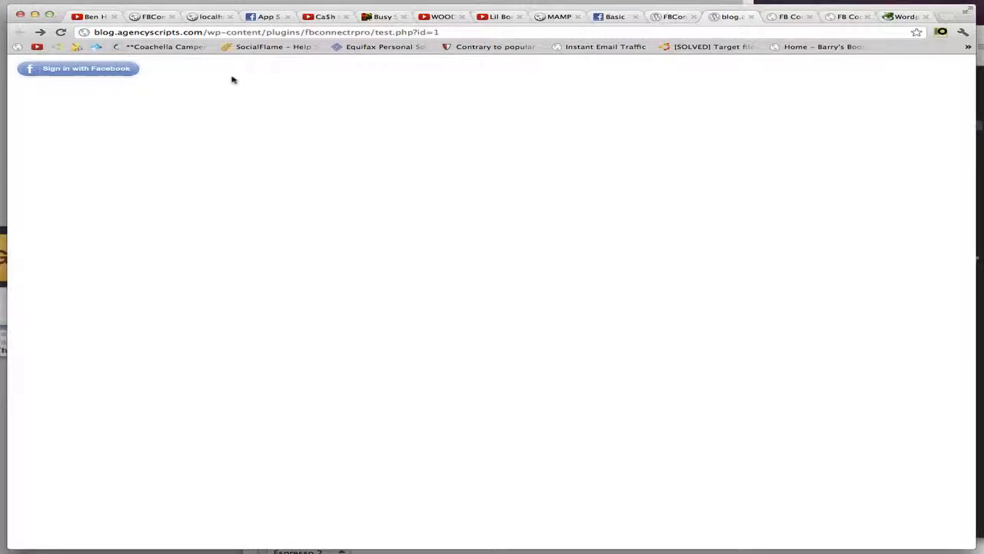
left_click(662, 16)
left_click(720, 16)
Follow the sign-in button on the test page to Facebook's permission page and highlight the app name.
left_click(86, 71)
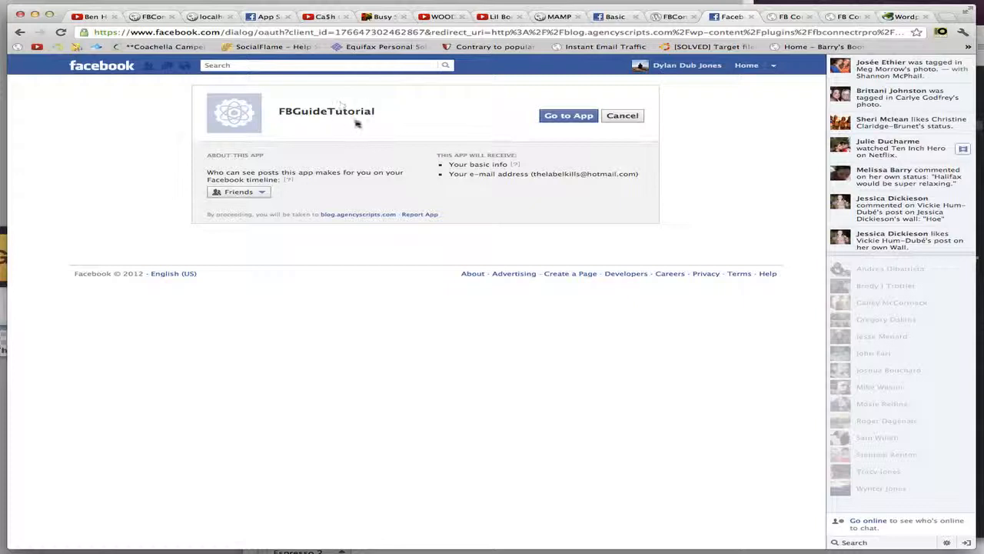
left_click_drag(277, 112, 379, 112)
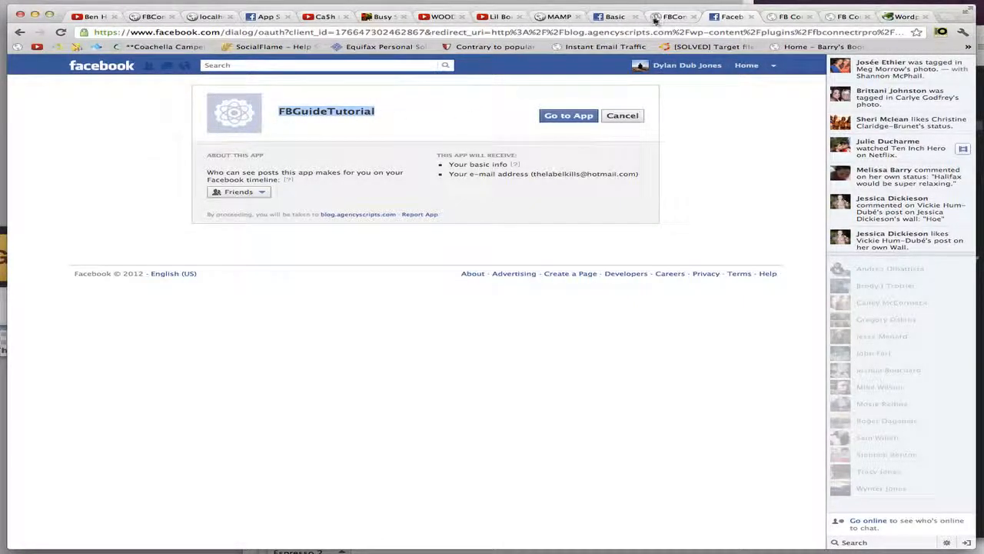
left_click(461, 116)
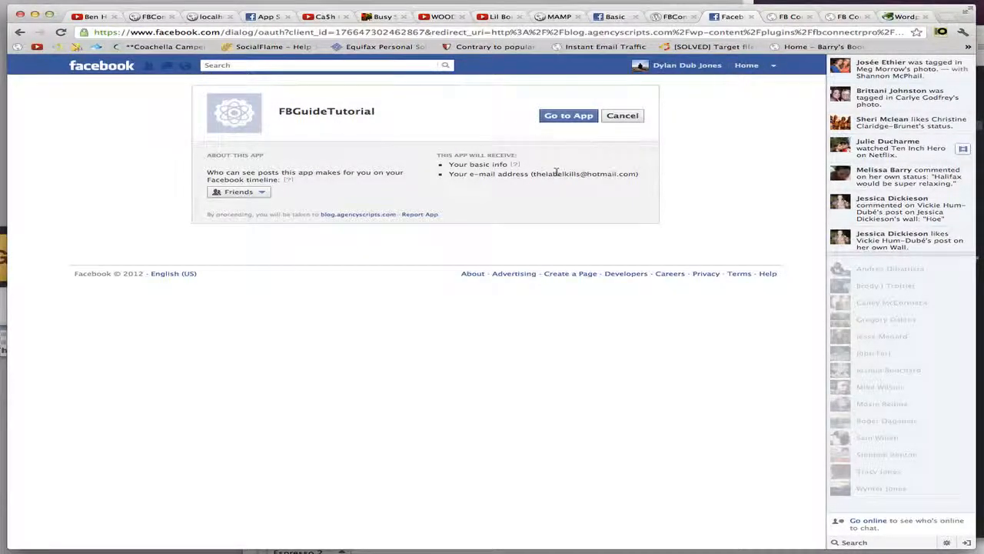
Examine Main Button's Facebook app and auto-responder integration settings, and compare them with the Facebook permission page.
left_click(670, 16)
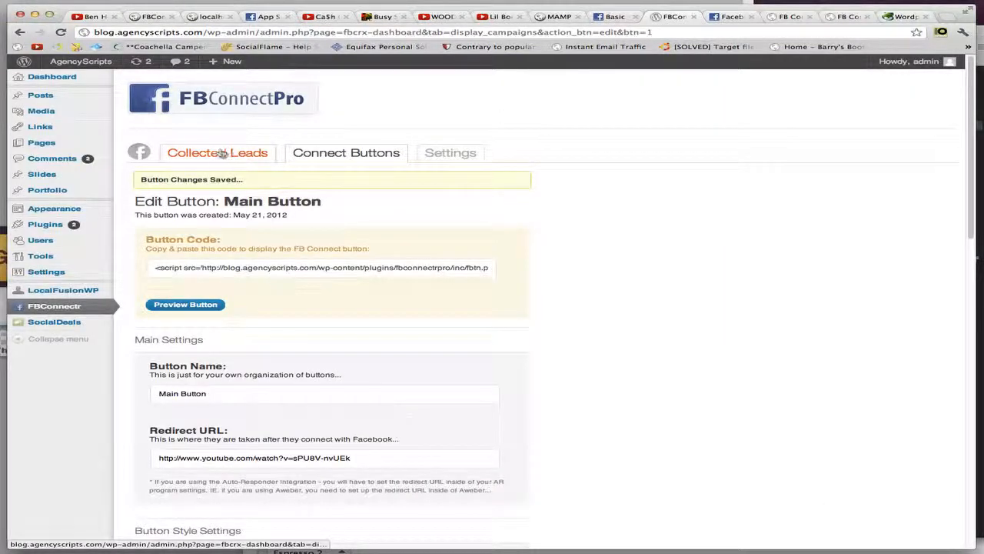
scroll(625, 248, "down", 10)
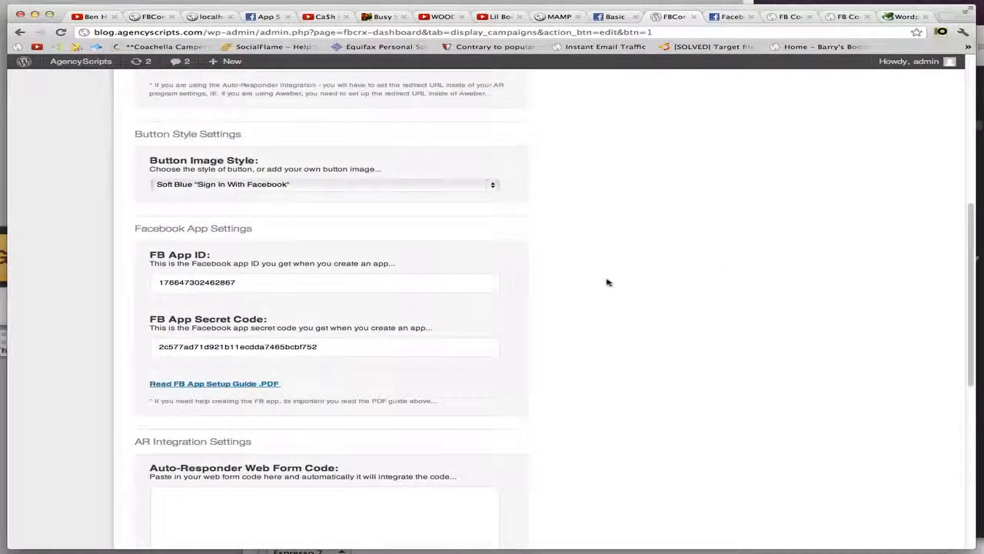
scroll(608, 283, "down", 7)
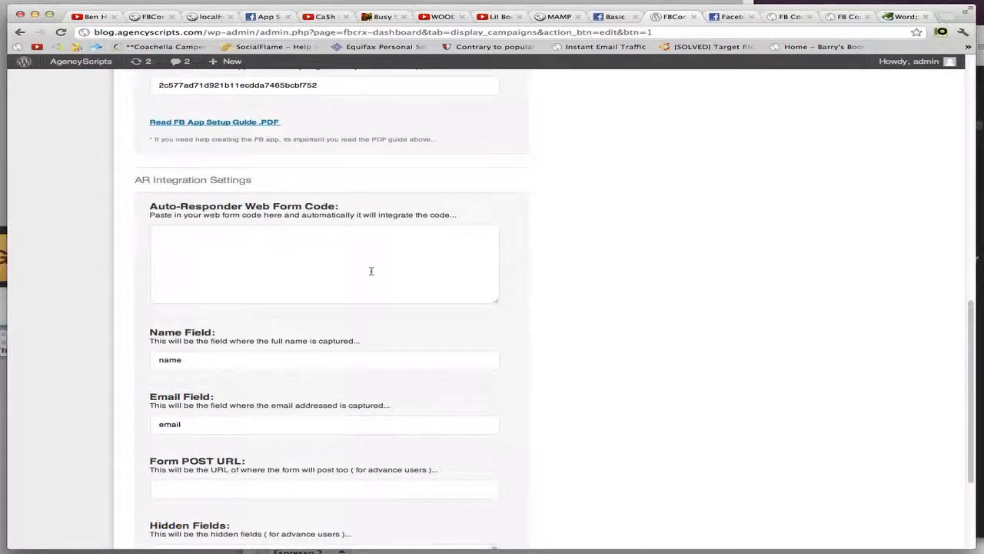
left_click(727, 17)
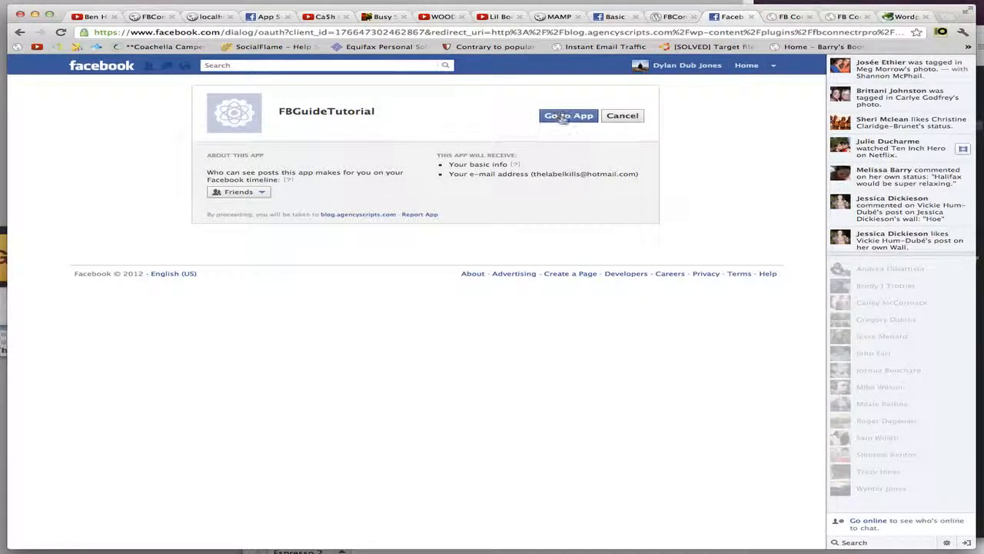
left_click(667, 17)
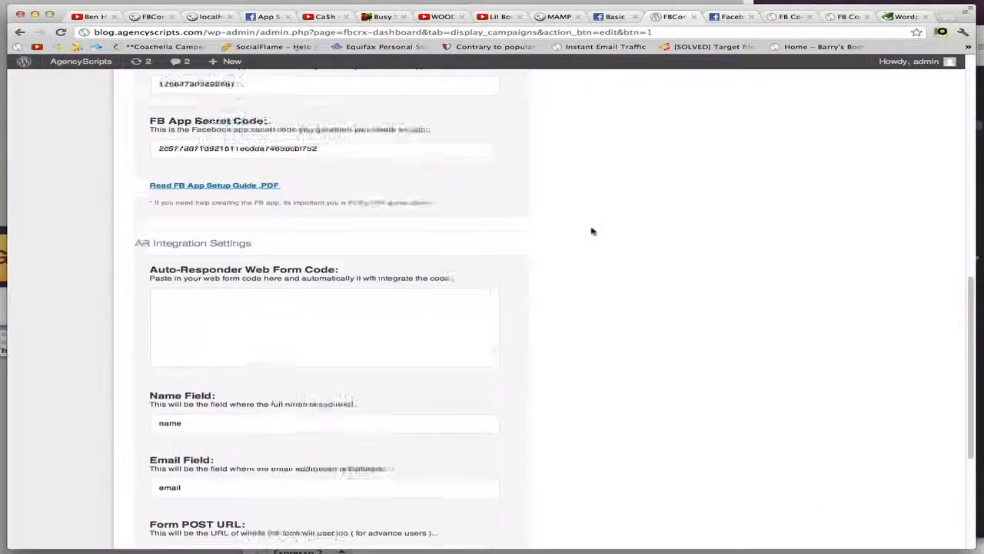
Highlight Main Button's redirect URL in the main settings to examine where connected visitors are sent.
scroll(591, 228, "up", 15)
scroll(264, 436, "down", 1)
scroll(263, 437, "down", 1)
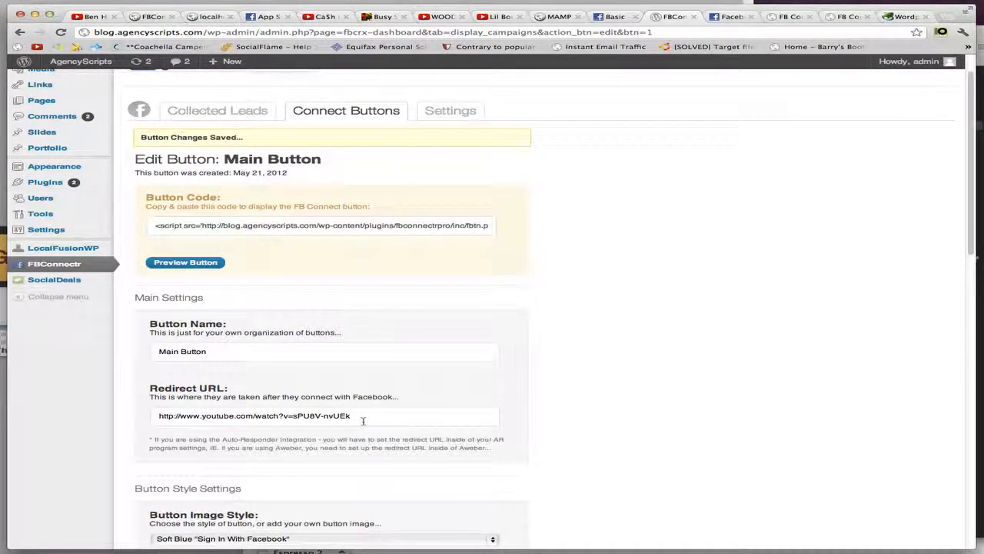
left_click_drag(364, 413, 155, 413)
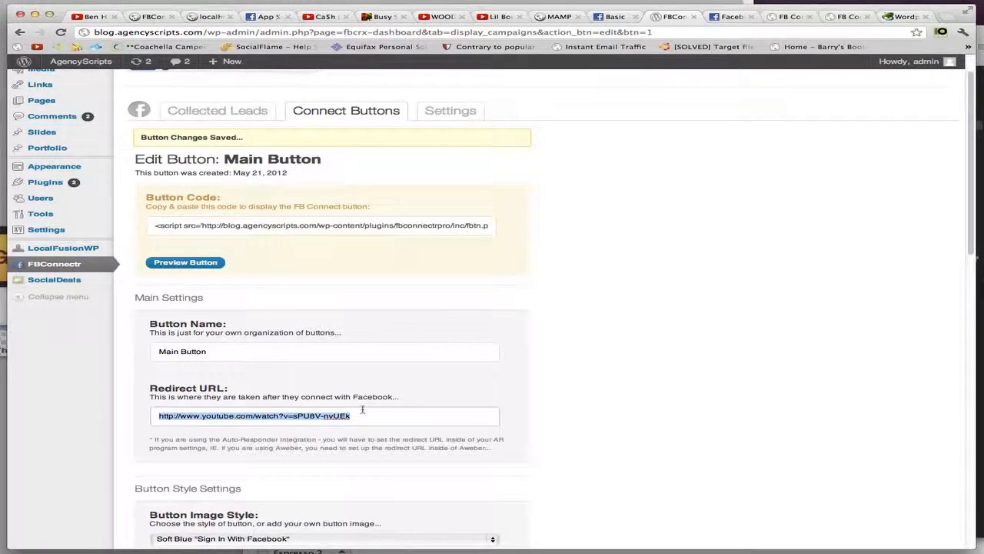
left_click(396, 415)
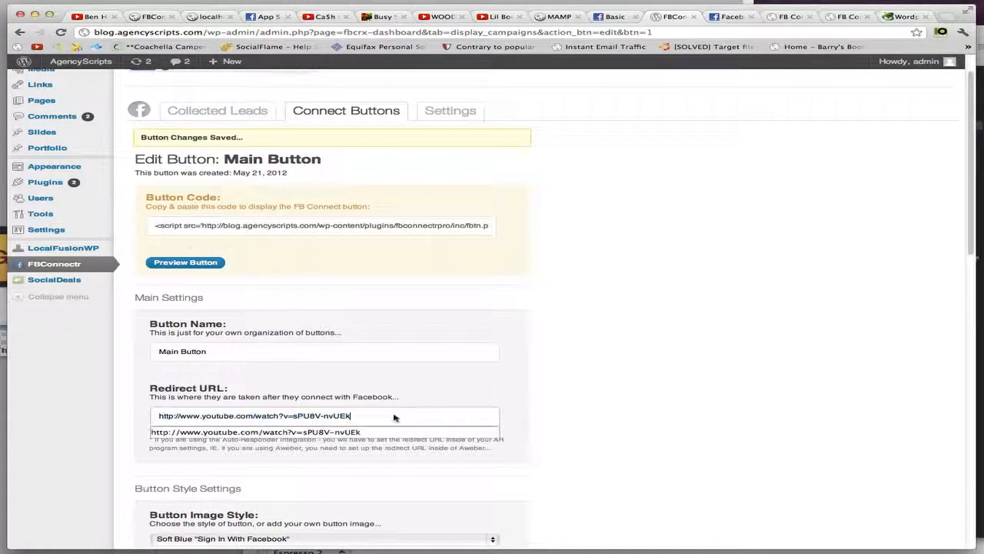
Review the web form code, name, email and POST URL fields in the AR integration settings.
scroll(600, 384, "down", 5)
scroll(614, 376, "down", 15)
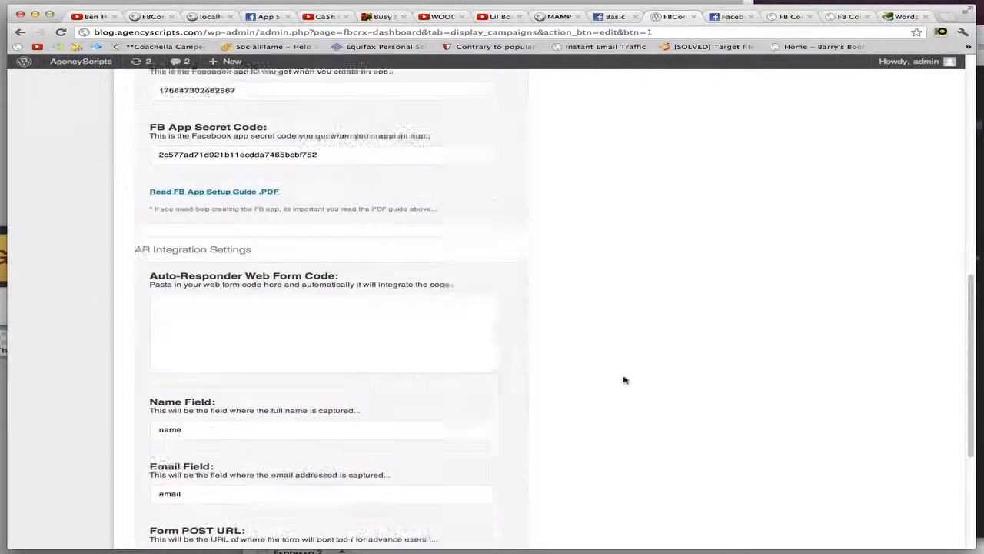
scroll(349, 300, "up", 4)
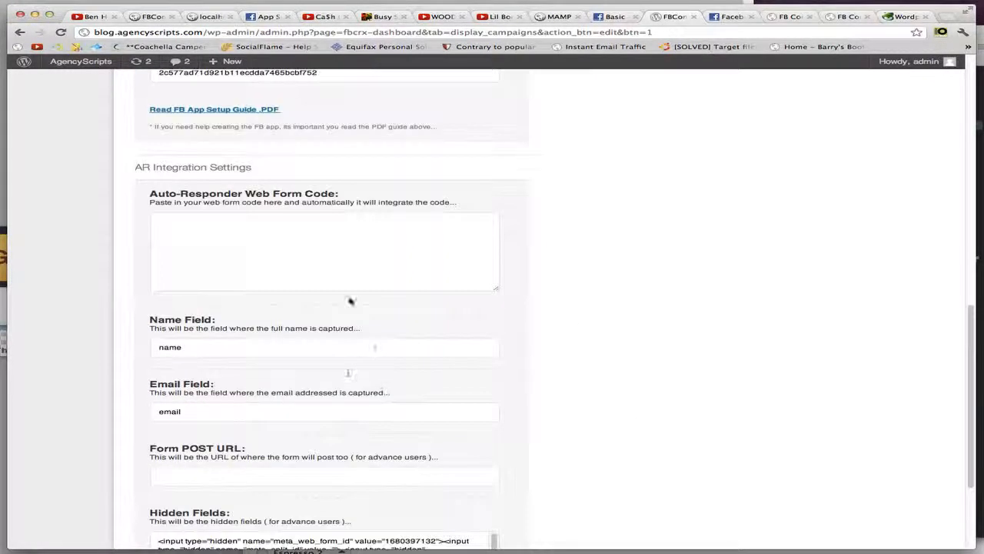
scroll(612, 420, "up", 7)
scroll(612, 422, "up", 8)
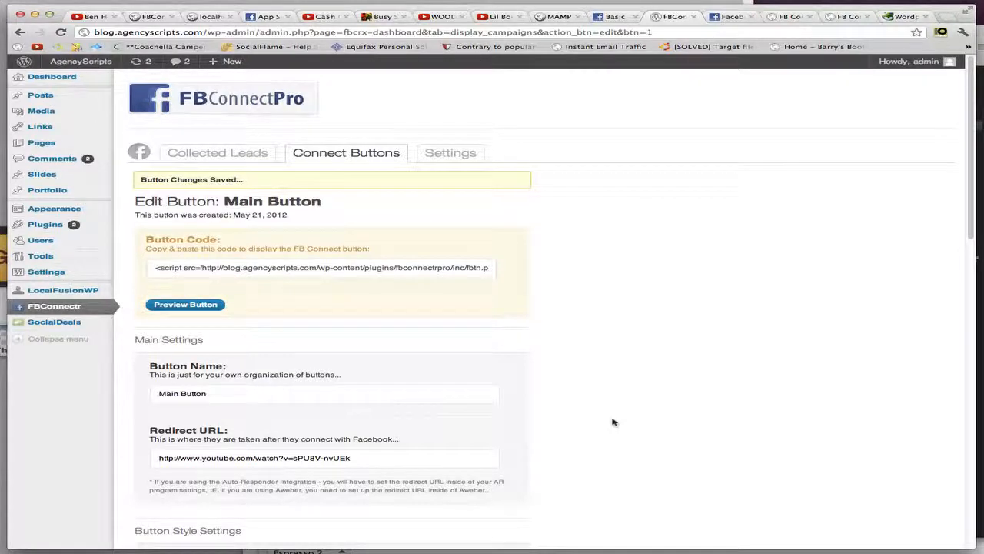
Highlight Main Button's redirect URL, authorize the FBGuideTutorial app on Facebook's permission page, and pause the redirected YouTube video.
left_click_drag(378, 460, 151, 458)
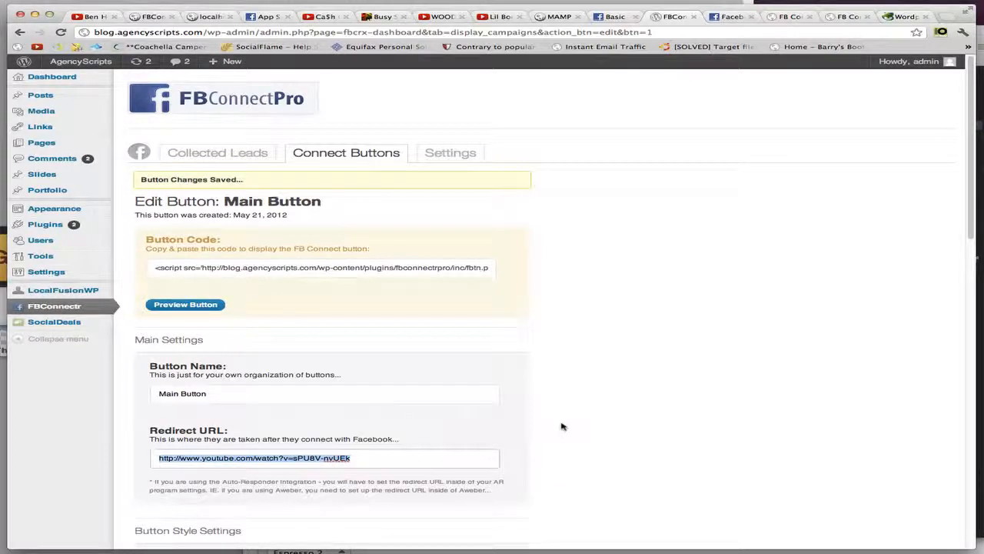
left_click(781, 16)
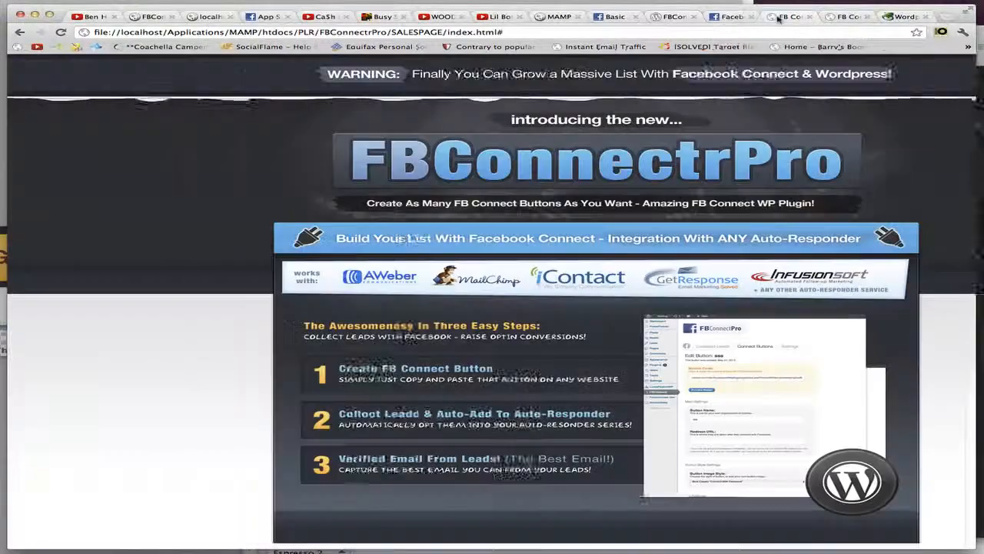
left_click(732, 17)
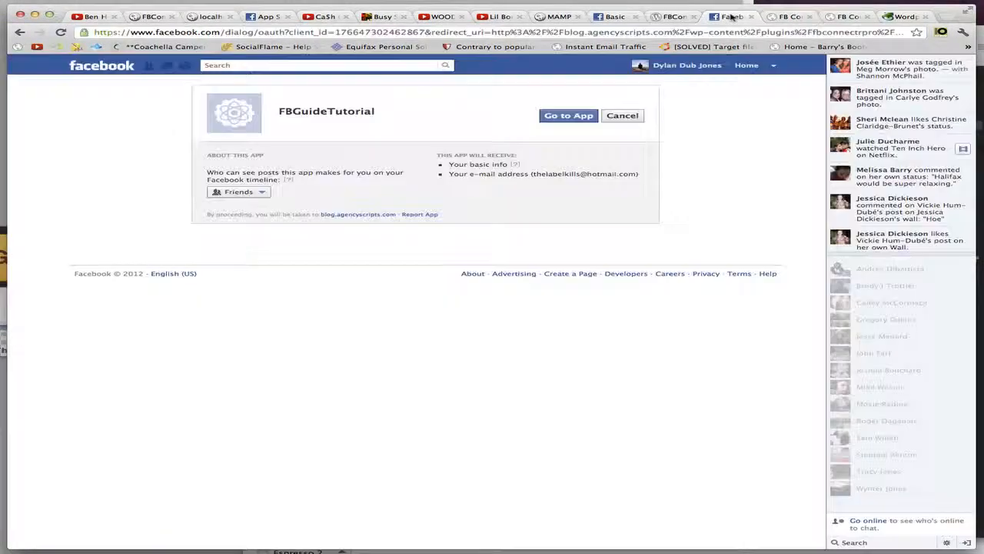
left_click(556, 117)
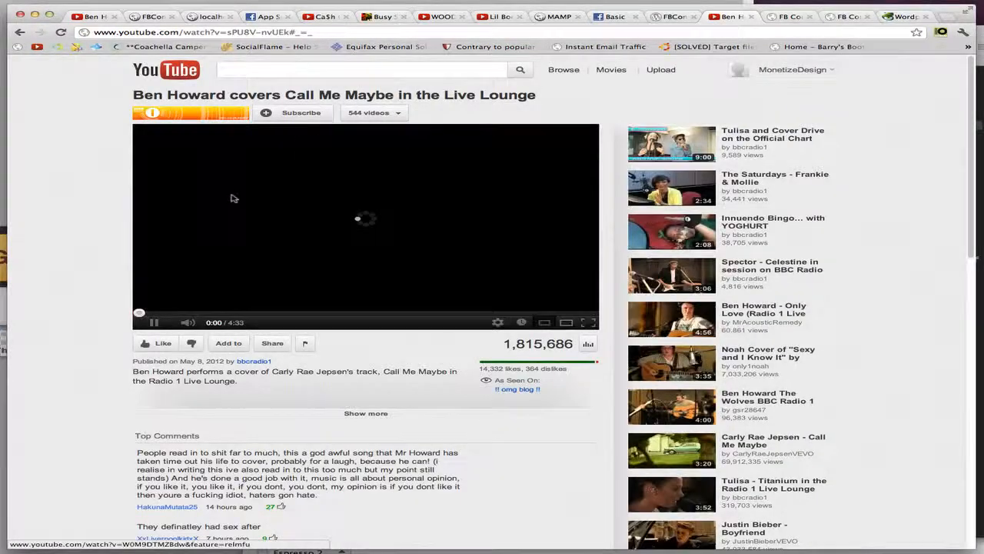
left_click(234, 198)
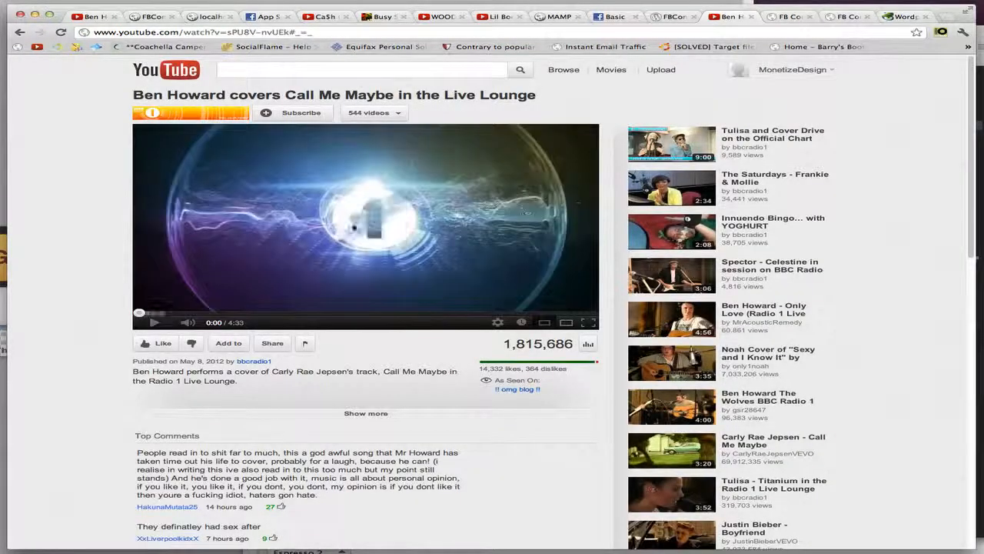
Open FBConnectPro's collected leads and examine the captured lead's details, highlighting its button and date.
left_click(671, 17)
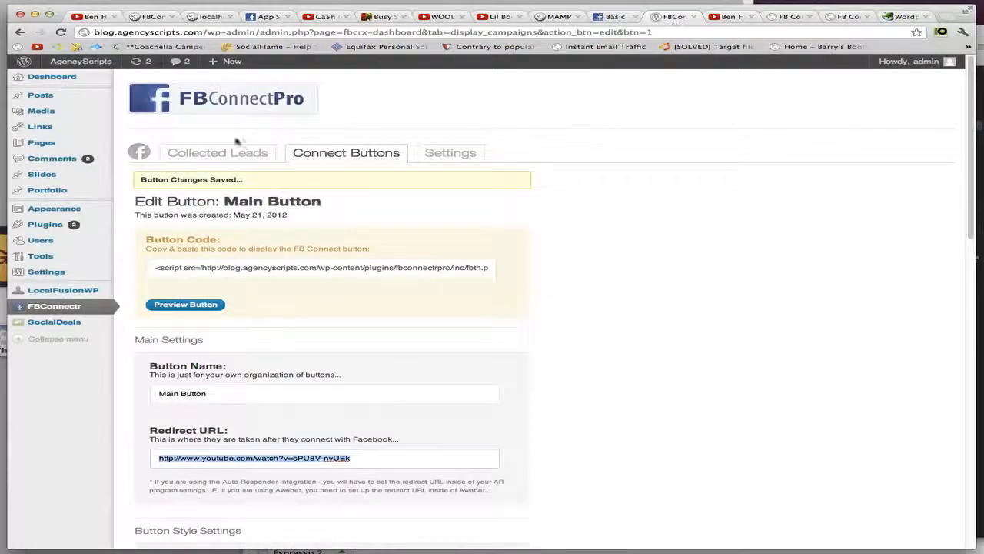
left_click(221, 151)
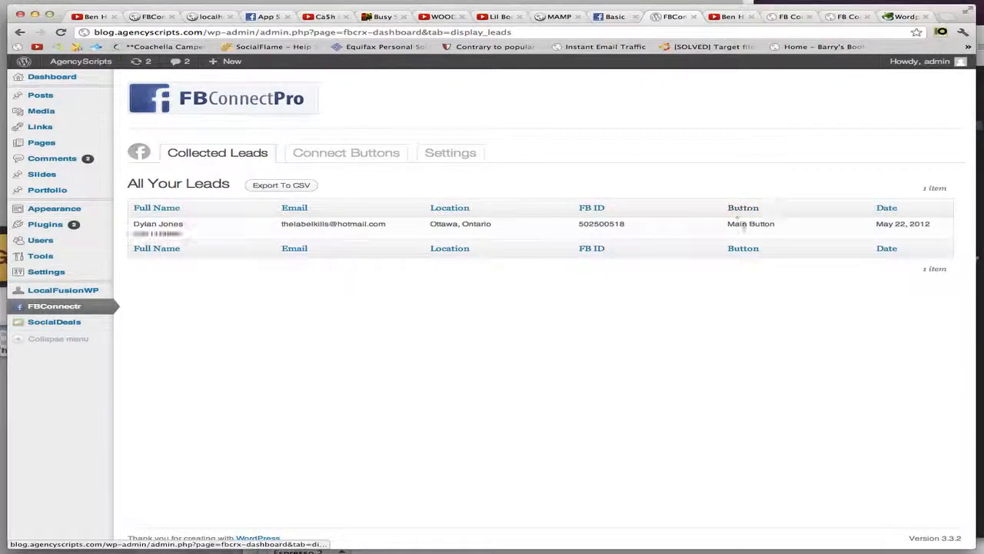
left_click_drag(729, 223, 775, 223)
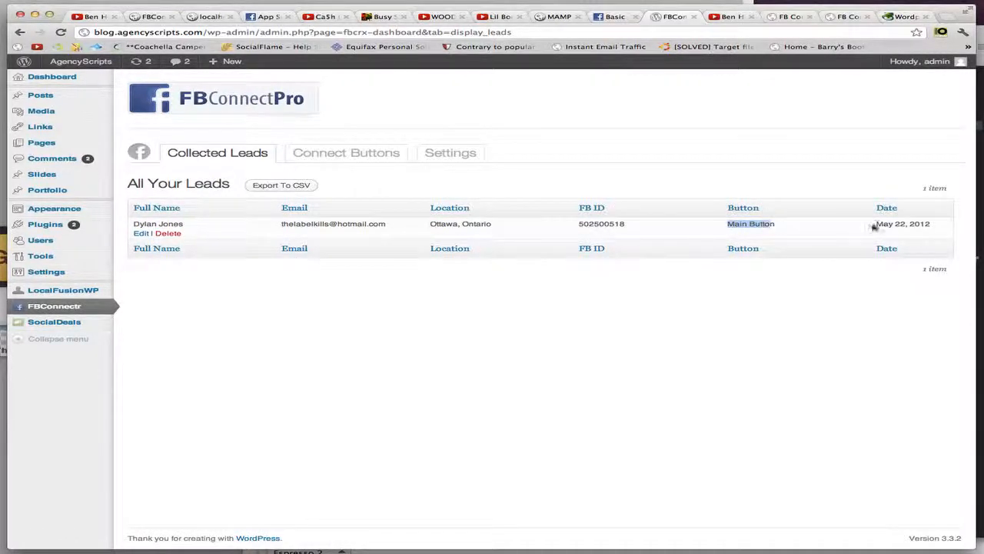
left_click_drag(875, 224, 931, 224)
left_click(692, 319)
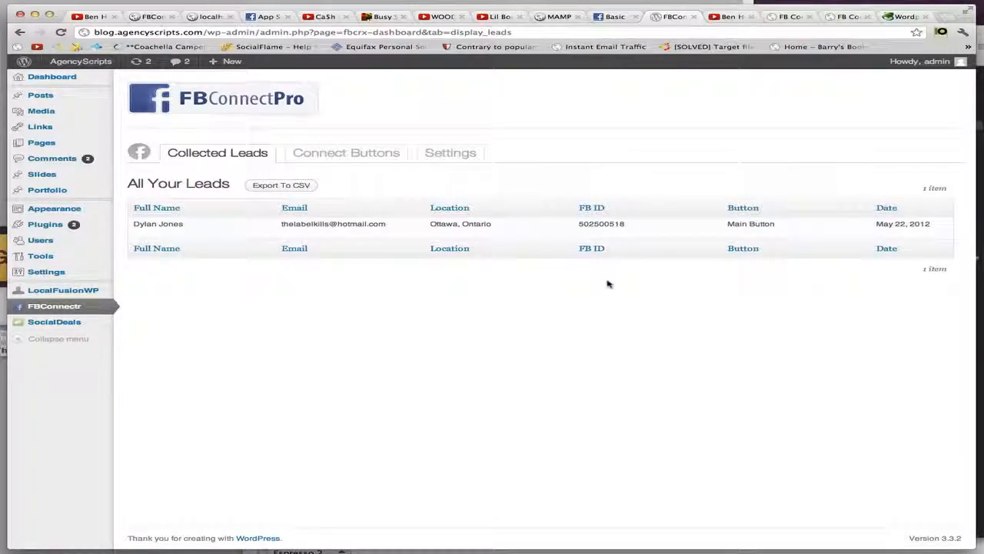
Open the Dentist Demo client from LocalFusionWP's client list and view its landing page through to the lower sections.
left_click(57, 294)
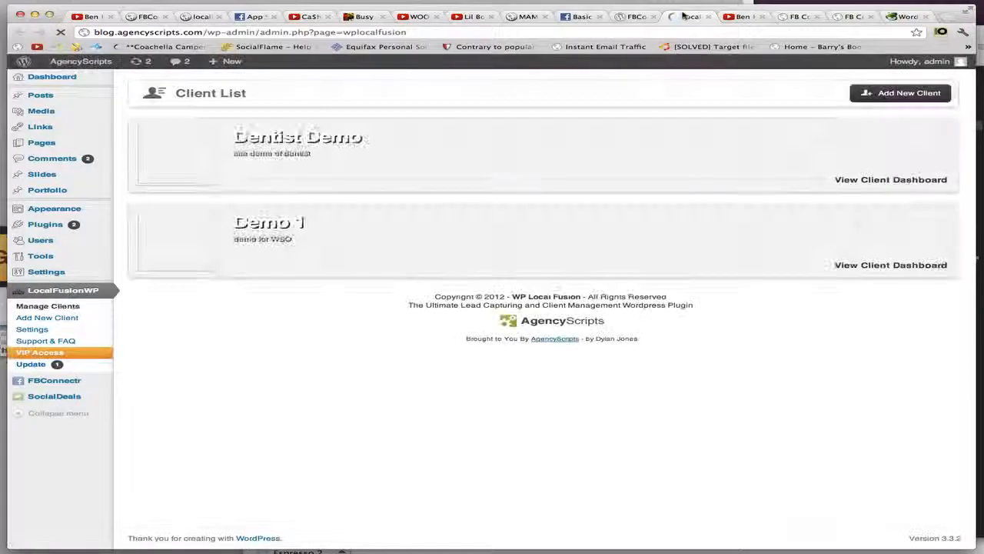
left_click(873, 180)
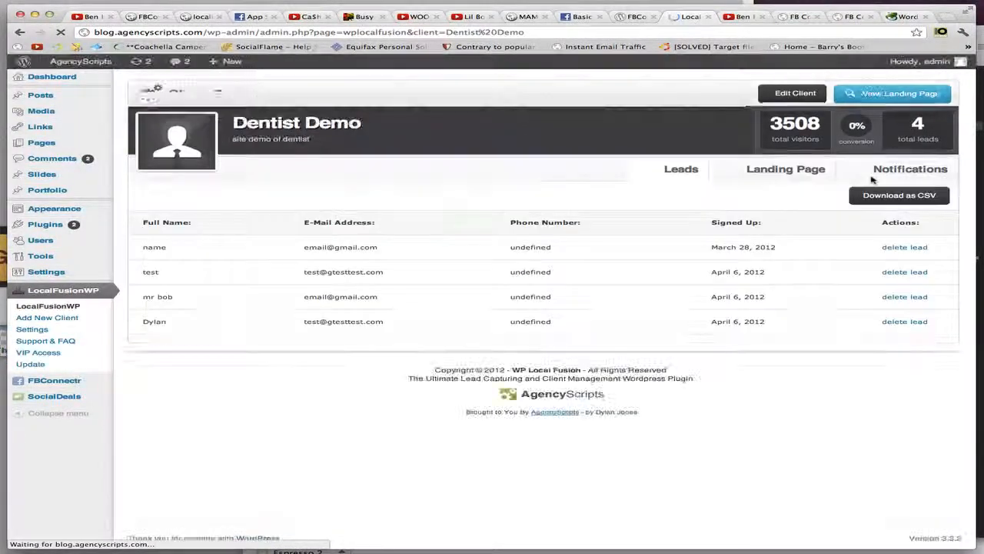
left_click(874, 101)
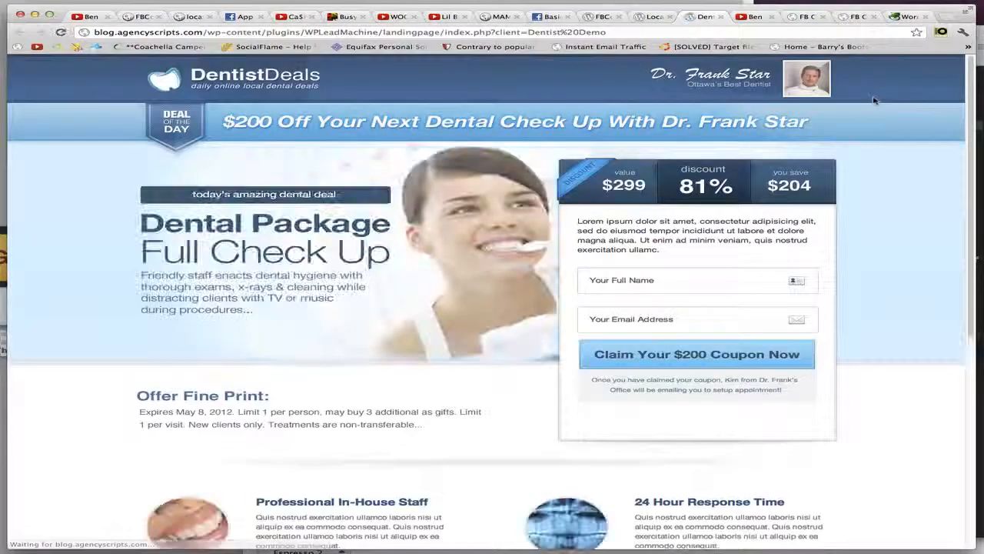
scroll(847, 278, "down", 3)
scroll(847, 278, "up", 3)
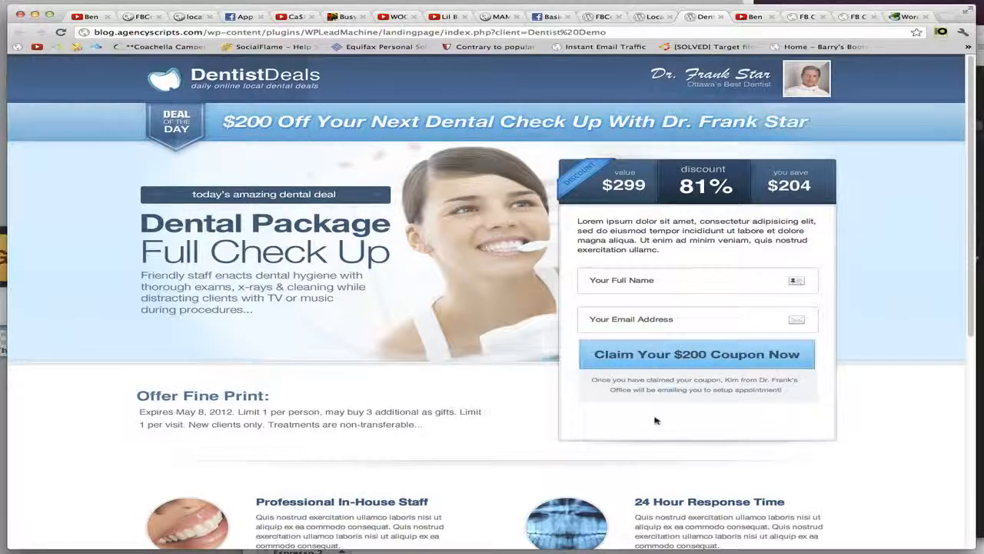
Open Main Button for editing in FBConnectPro's connect buttons and copy its full button code.
left_click(648, 17)
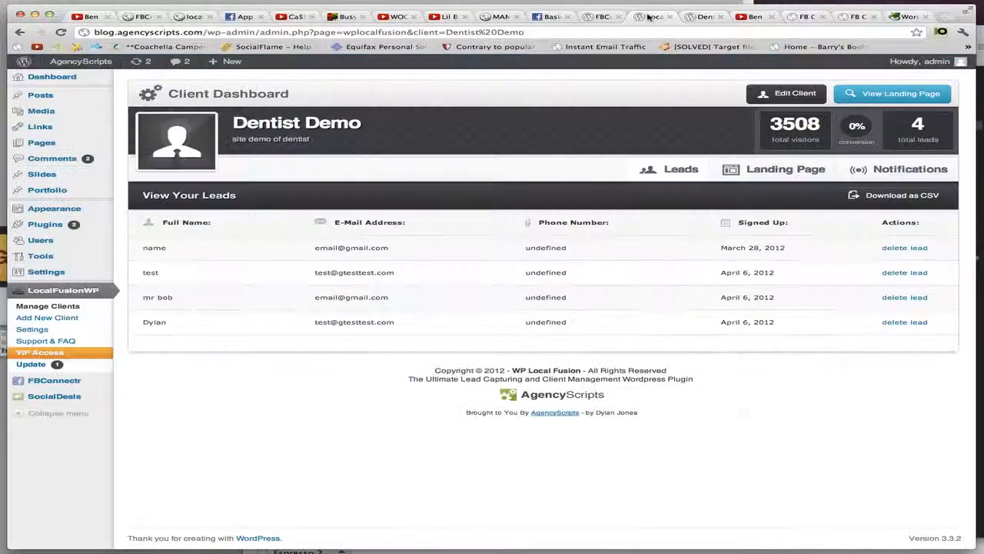
left_click(605, 16)
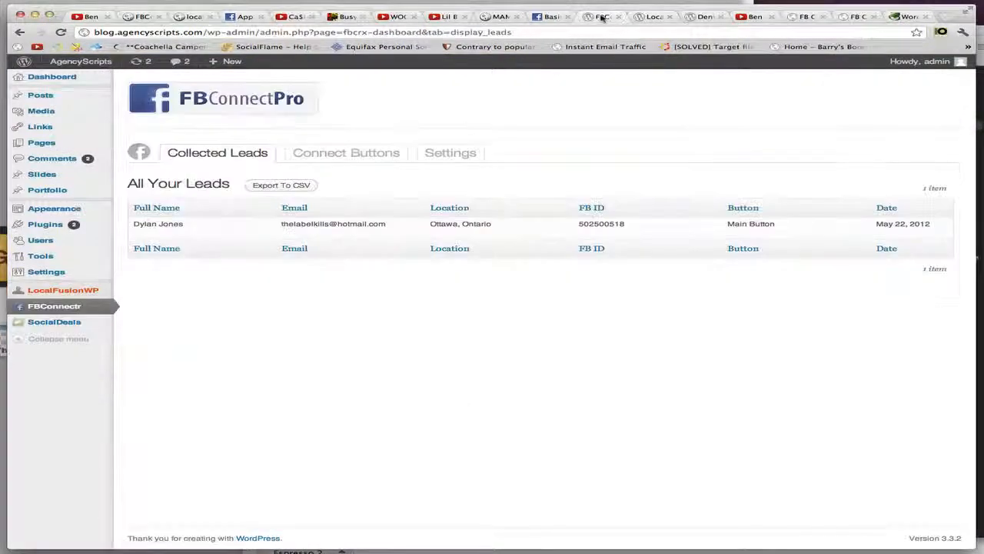
left_click(332, 156)
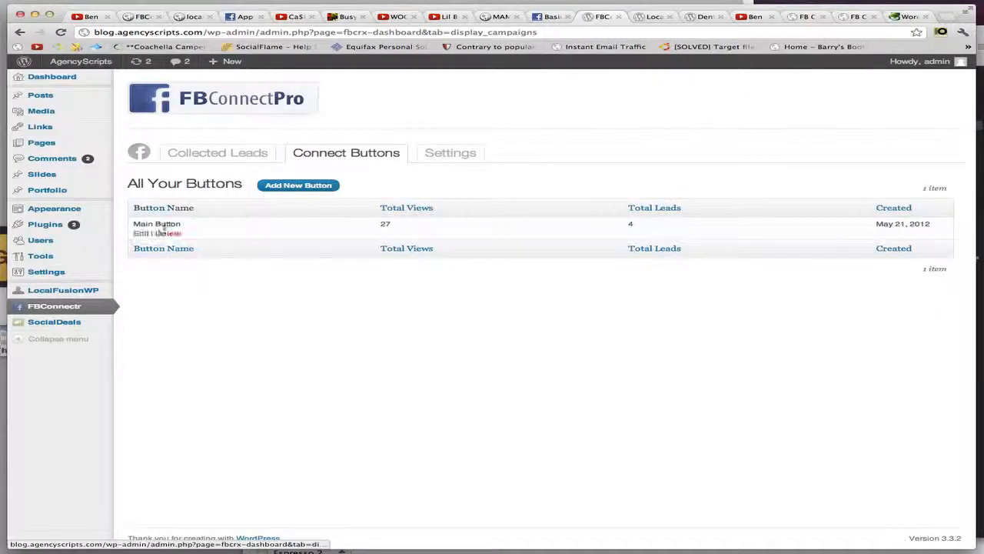
left_click(140, 232)
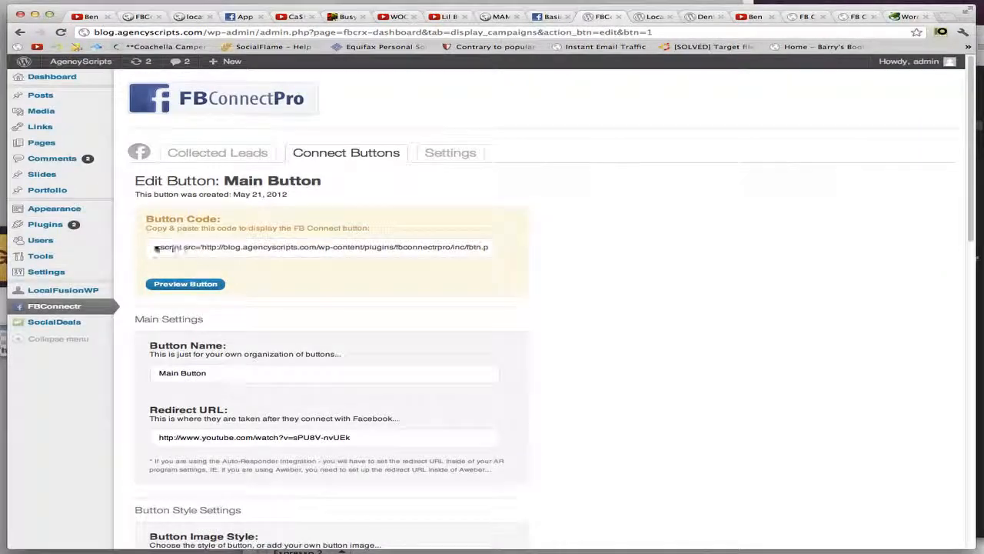
left_click_drag(154, 247, 302, 248)
right_click(301, 250)
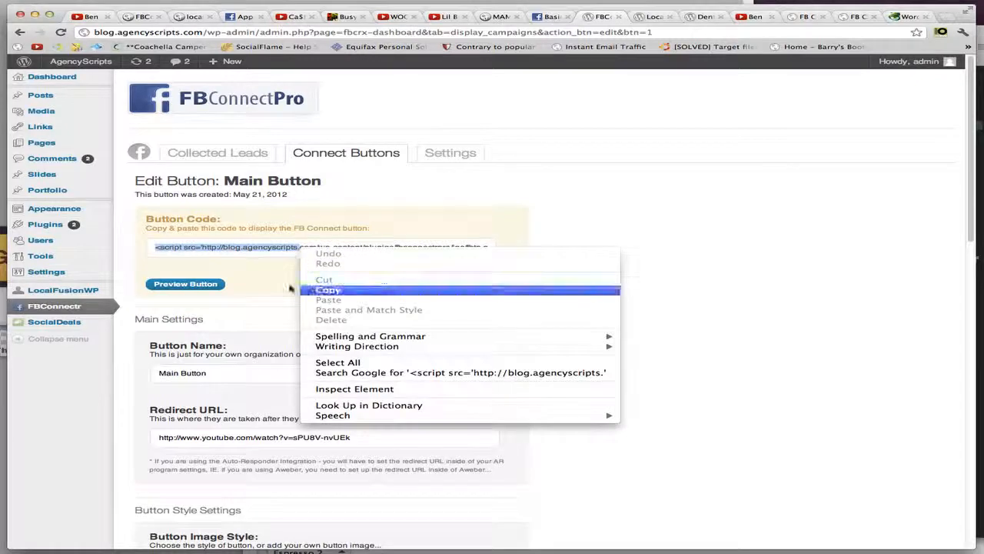
left_click(248, 247)
triple_click(249, 248)
right_click(257, 247)
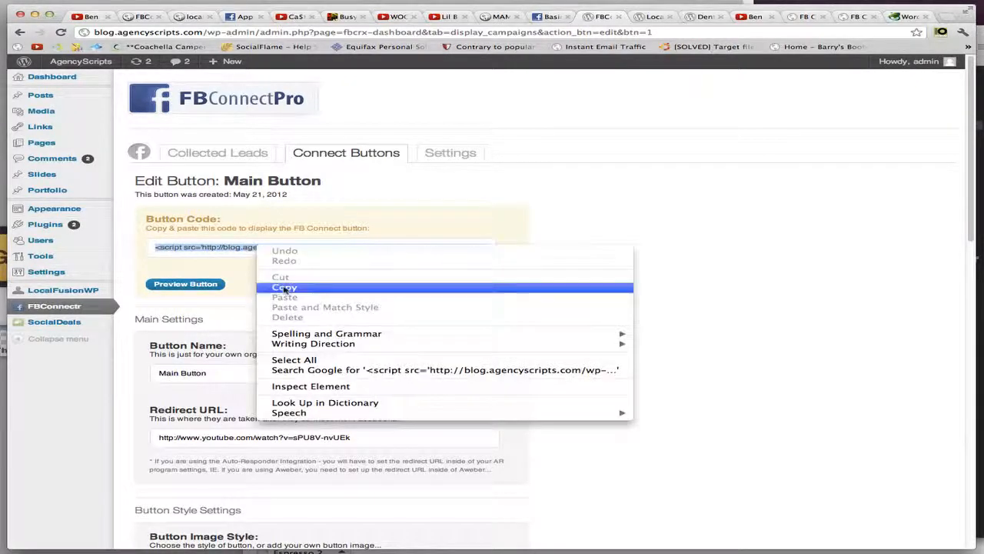
left_click(285, 287)
Open the Optin Box settings of the Dentist Demo client's landing page in LocalFusionWP.
left_click(700, 17)
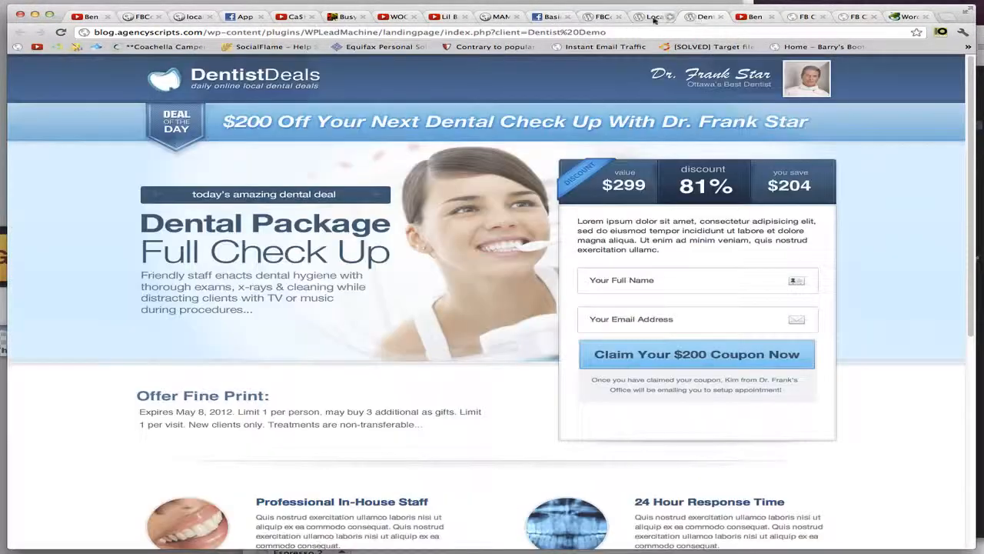
left_click(653, 16)
left_click(775, 170)
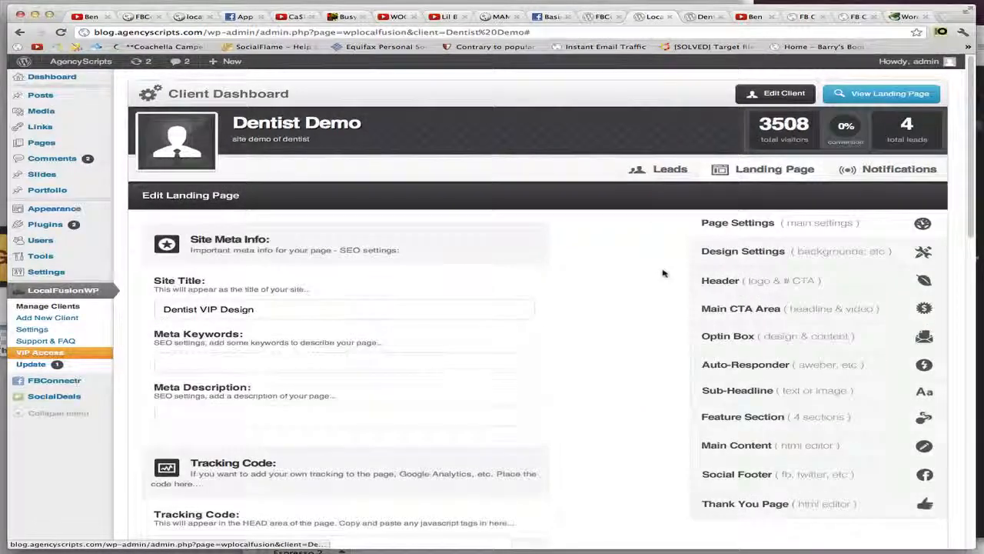
scroll(714, 318, "down", 3)
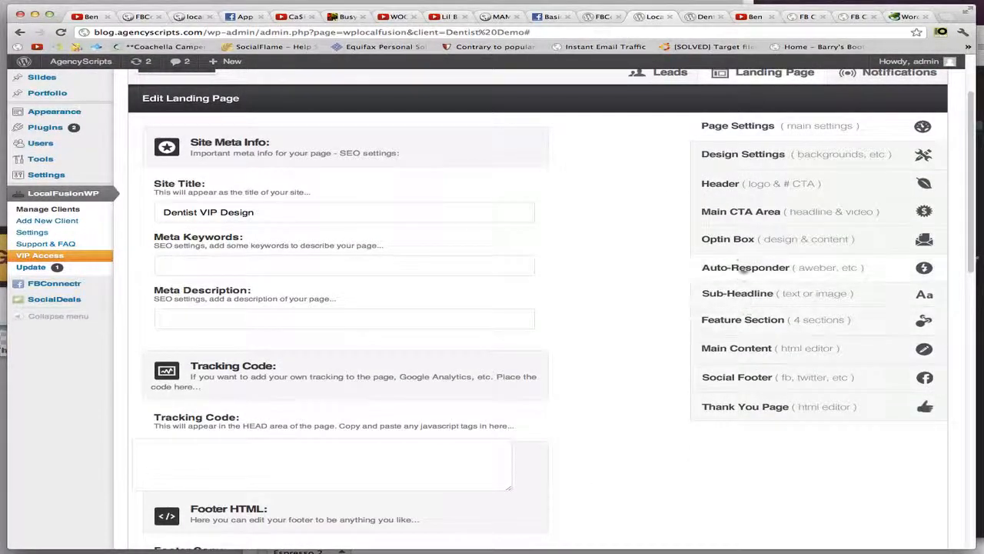
left_click(884, 238)
Replace the Bottom Content Area's content with the copied FB Connect button code and save the optin box settings.
scroll(652, 336, "down", 5)
scroll(655, 343, "down", 7)
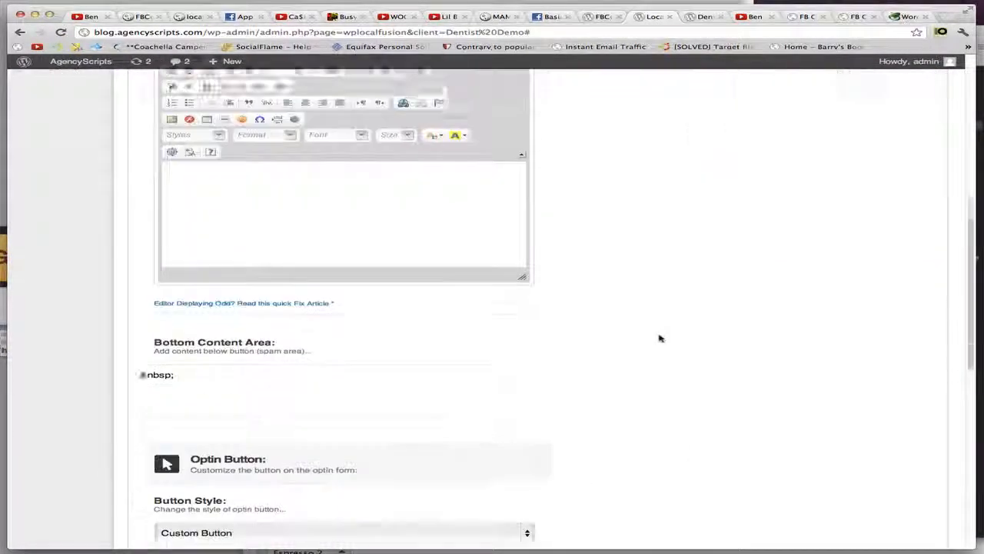
left_click(359, 341)
key("super+a")
key("super+v")
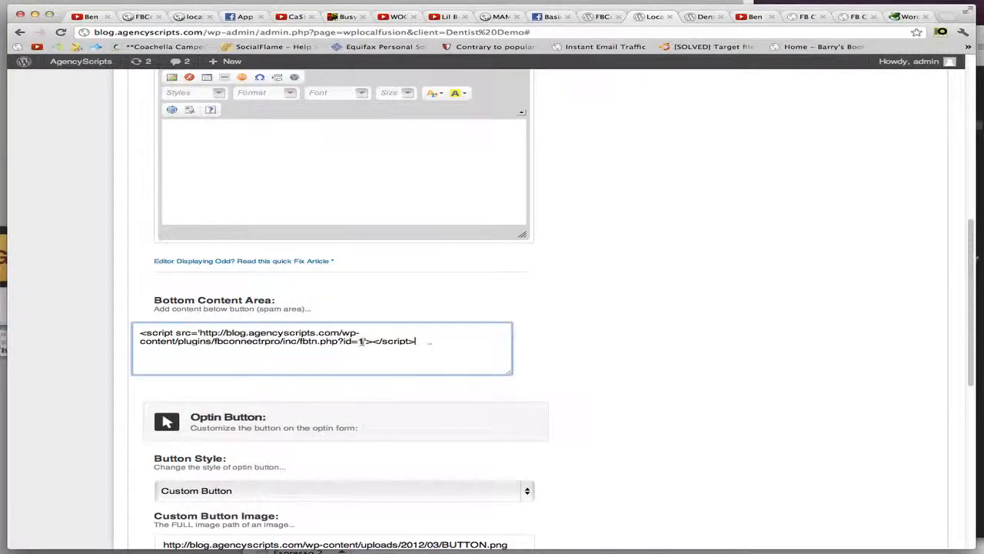
scroll(593, 352, "down", 14)
left_click(846, 408)
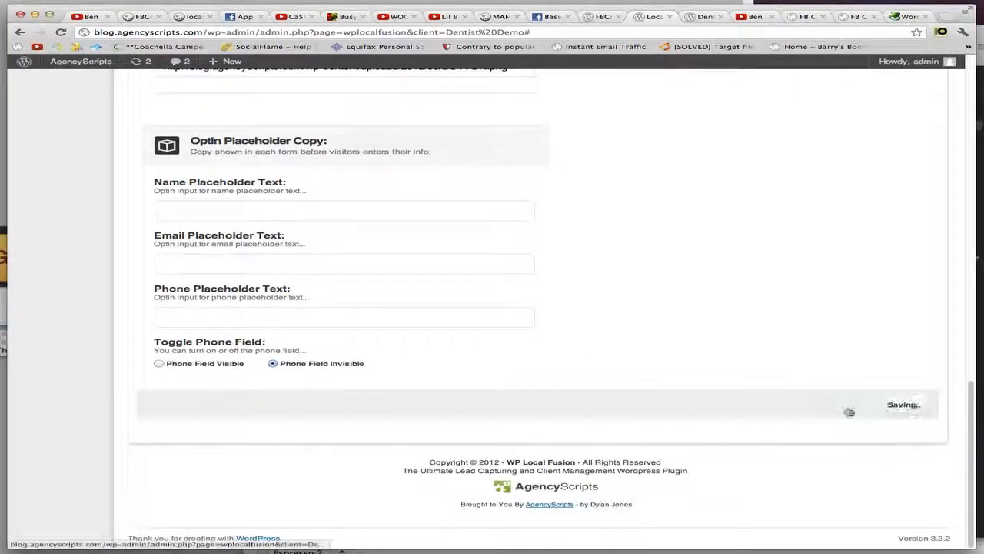
Reload the dentist landing page, try its name and email fields, test the Facebook sign-in button, and return to the page.
left_click(702, 22)
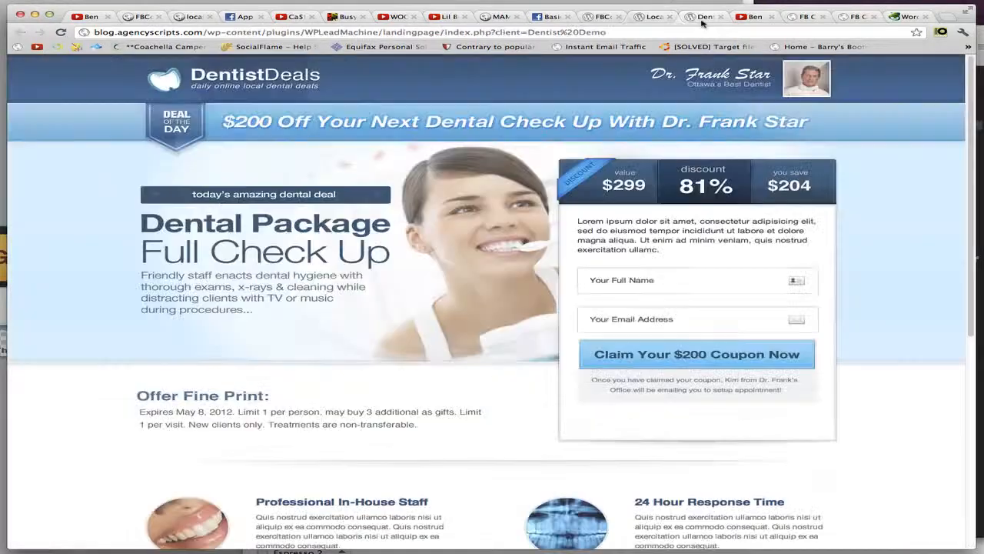
key("super+r")
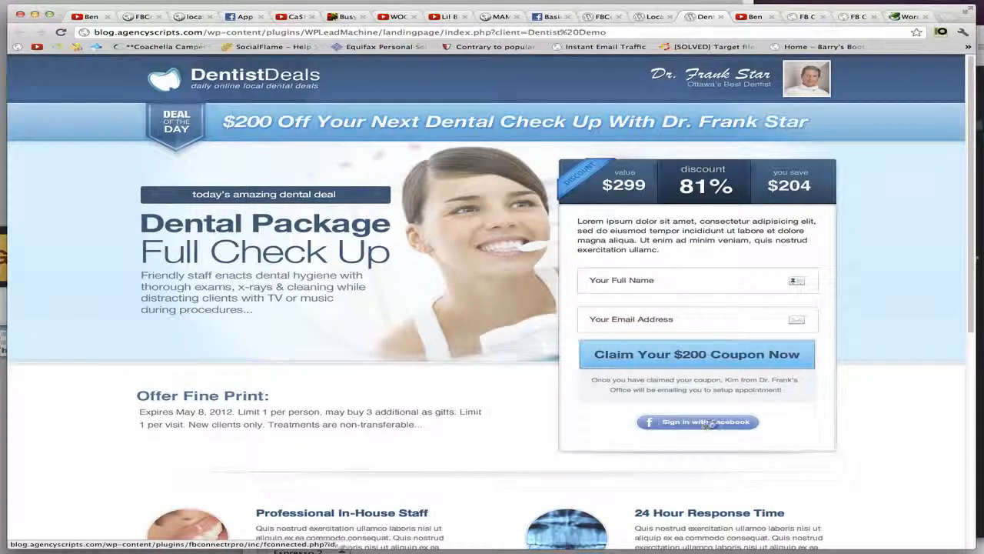
left_click(646, 282)
left_click(648, 321)
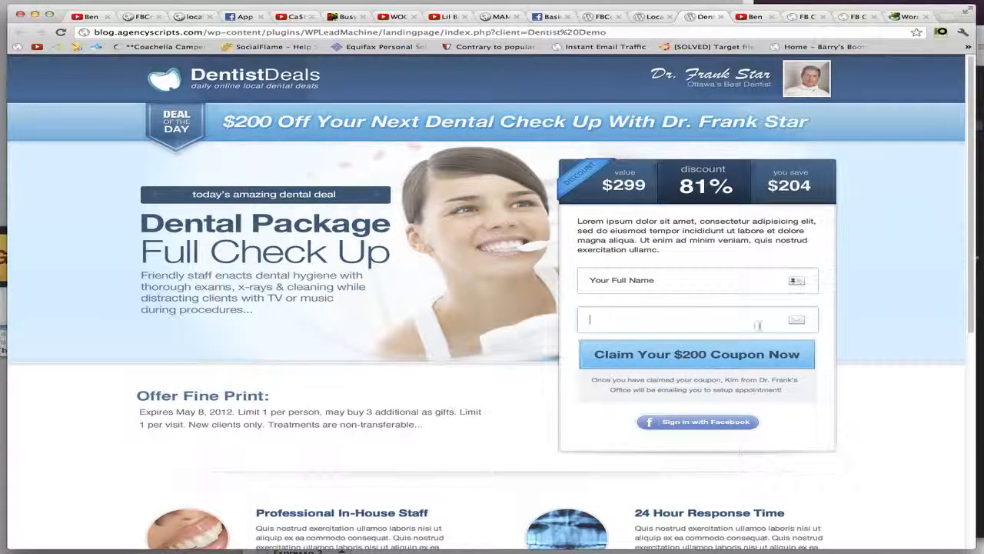
left_click(698, 425)
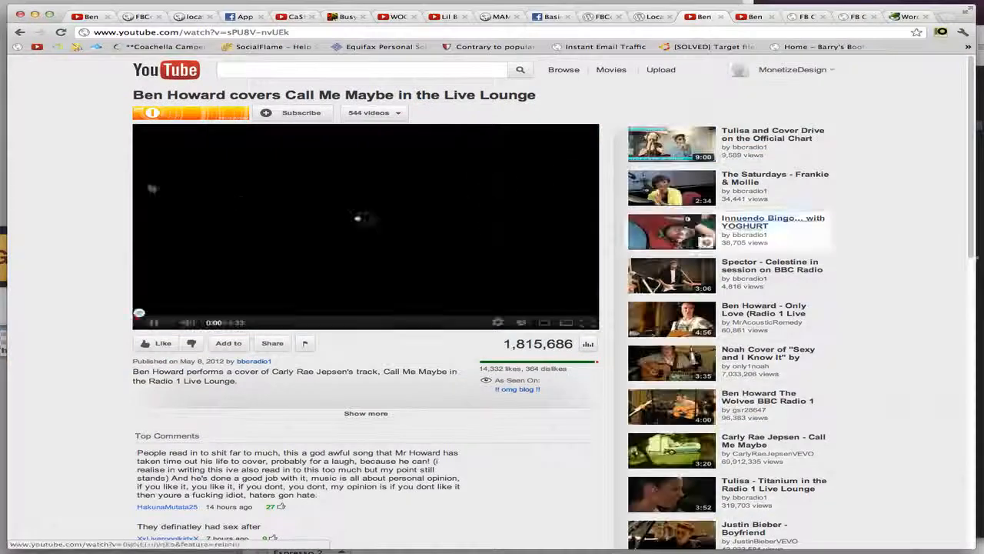
left_click(19, 33)
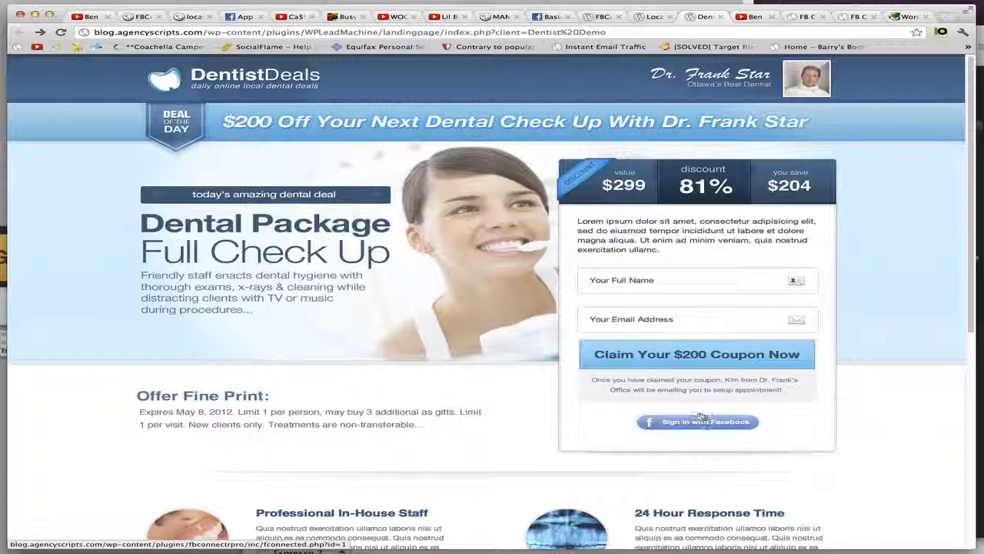
Review Main Button's redirect URL, image style and Facebook app settings on its edit page.
left_click(606, 17)
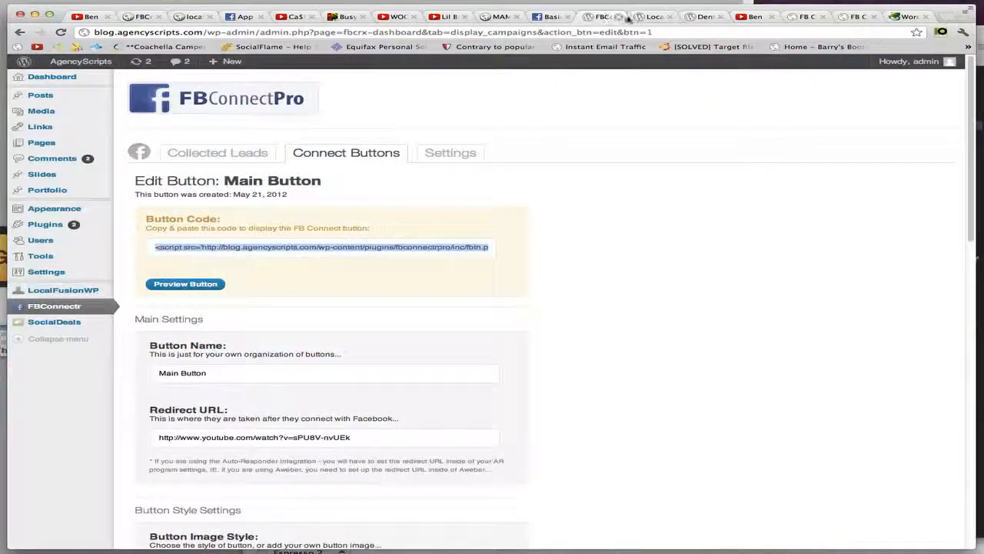
scroll(569, 255, "down", 3)
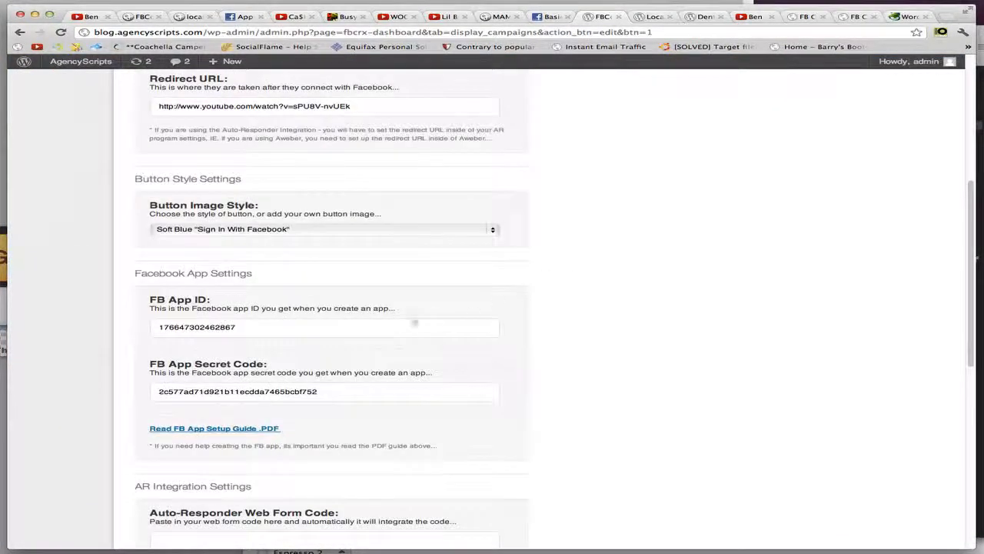
left_click(400, 389)
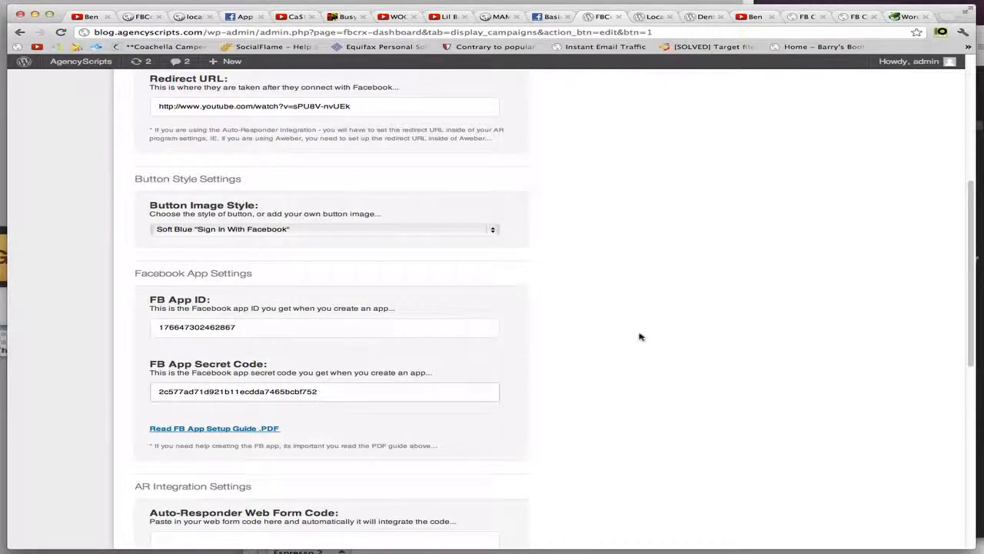
scroll(639, 335, "up", 5)
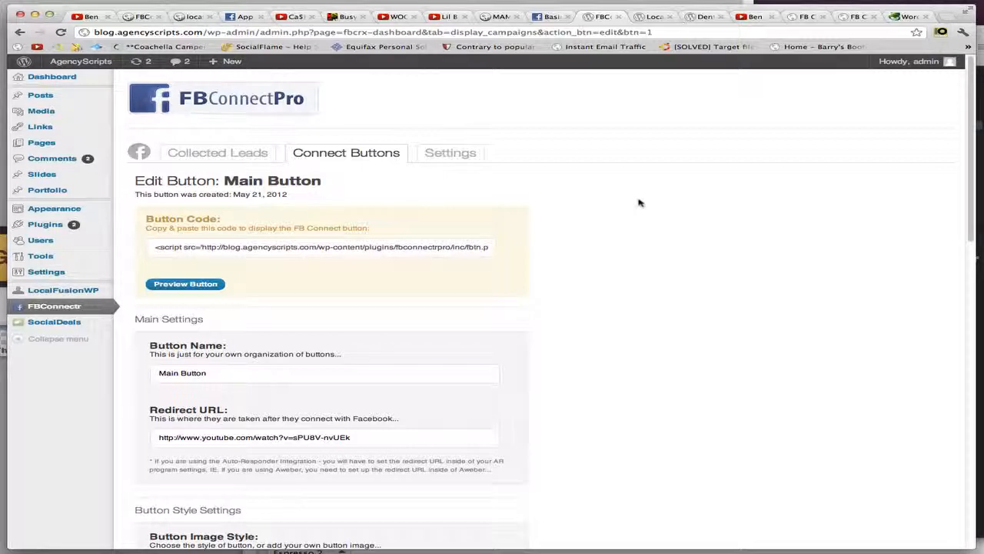
scroll(615, 220, "down", 5)
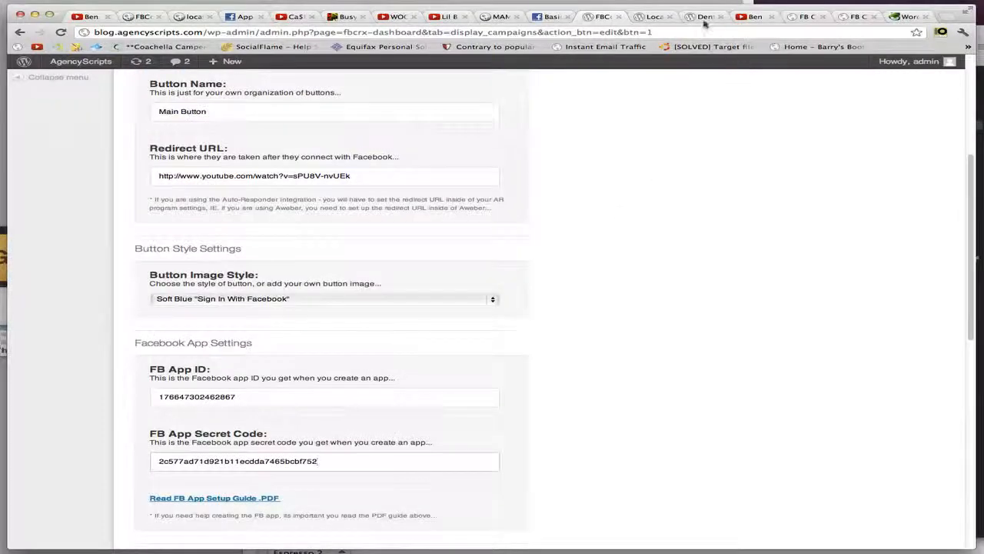
Compare the Facebook sign-in button on the dentist landing page with Main Button's code and settings on its edit page.
left_click(705, 19)
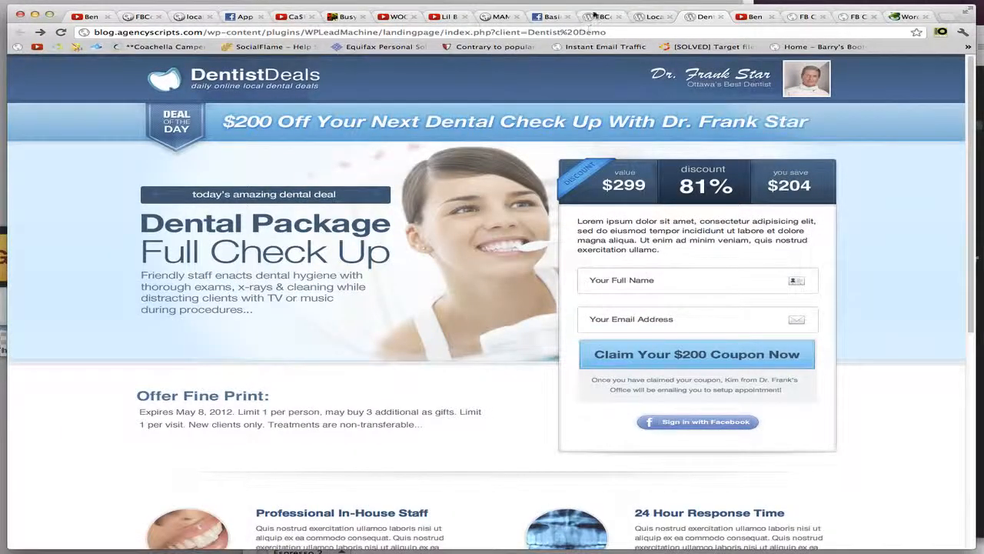
left_click(593, 15)
scroll(522, 323, "up", 5)
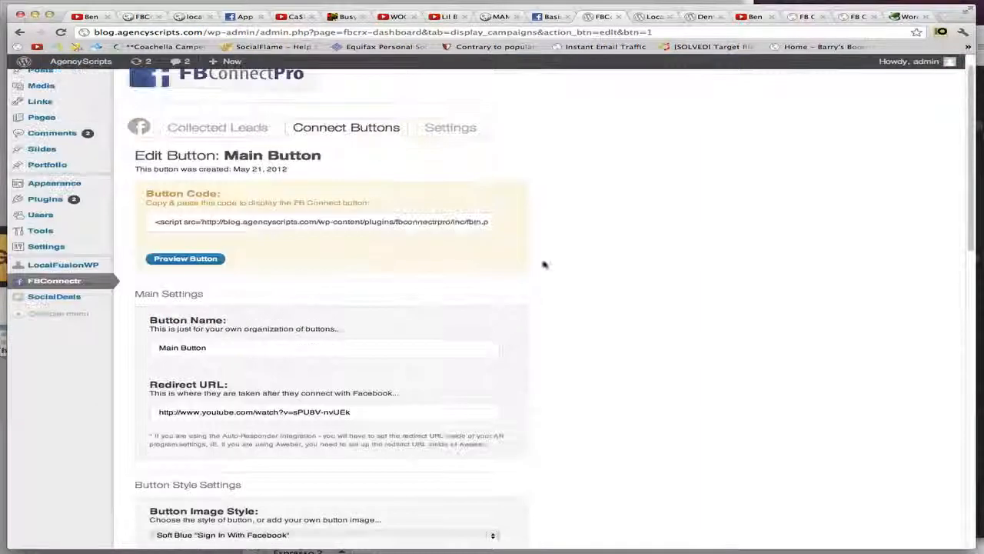
left_click(690, 17)
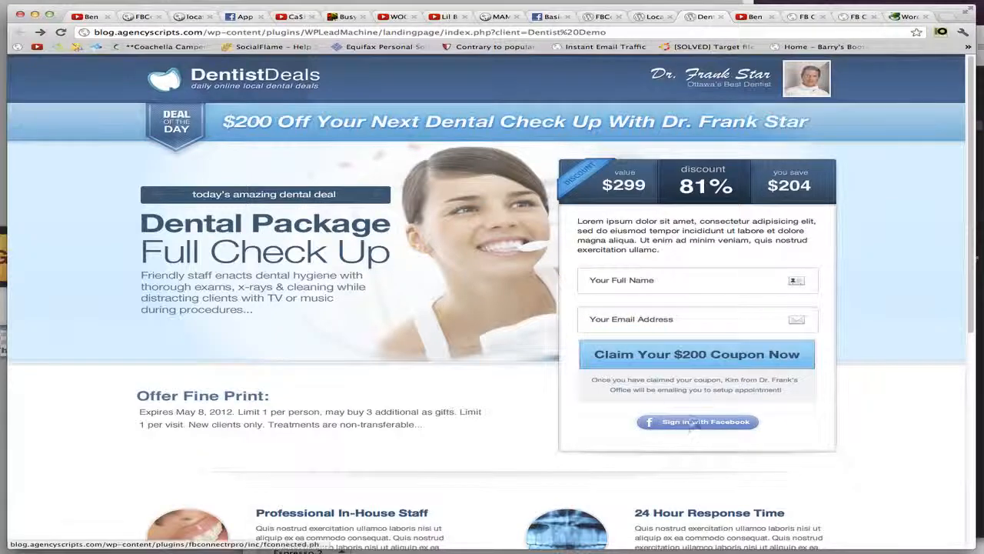
Try the Custom URL image style for Main Button and enter its Custom Button URL field.
left_click(605, 17)
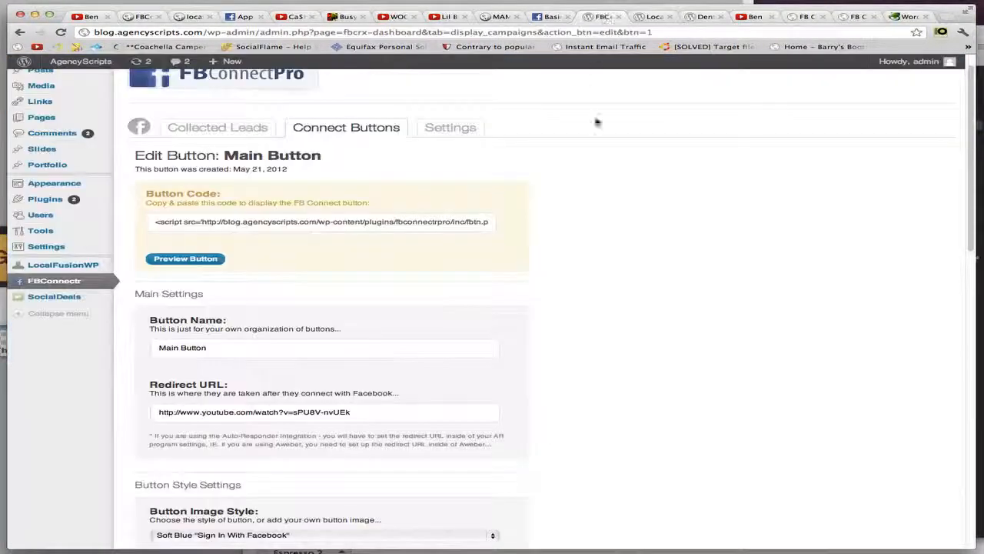
scroll(593, 120, "down", 10)
scroll(542, 244, "up", 3)
left_click(329, 214)
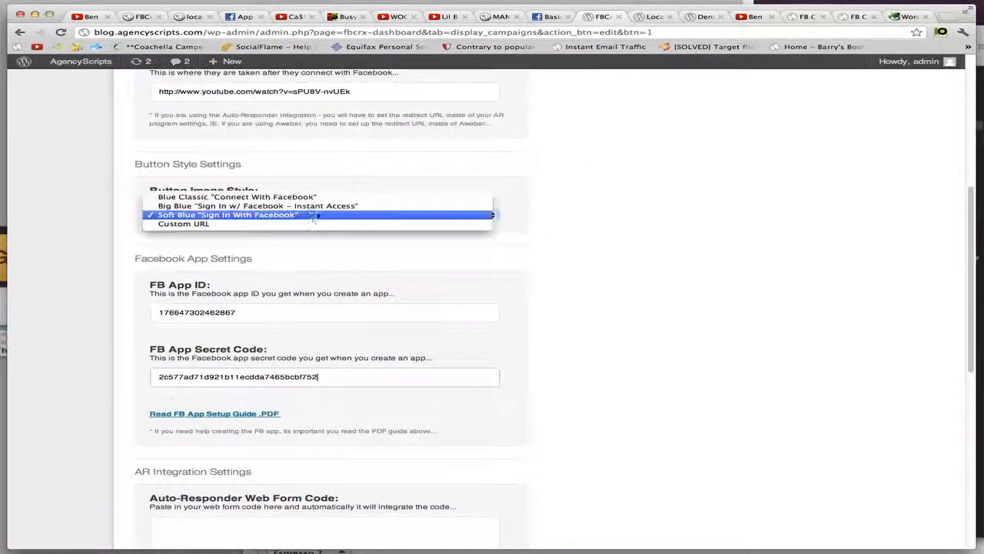
left_click(254, 223)
left_click(298, 271)
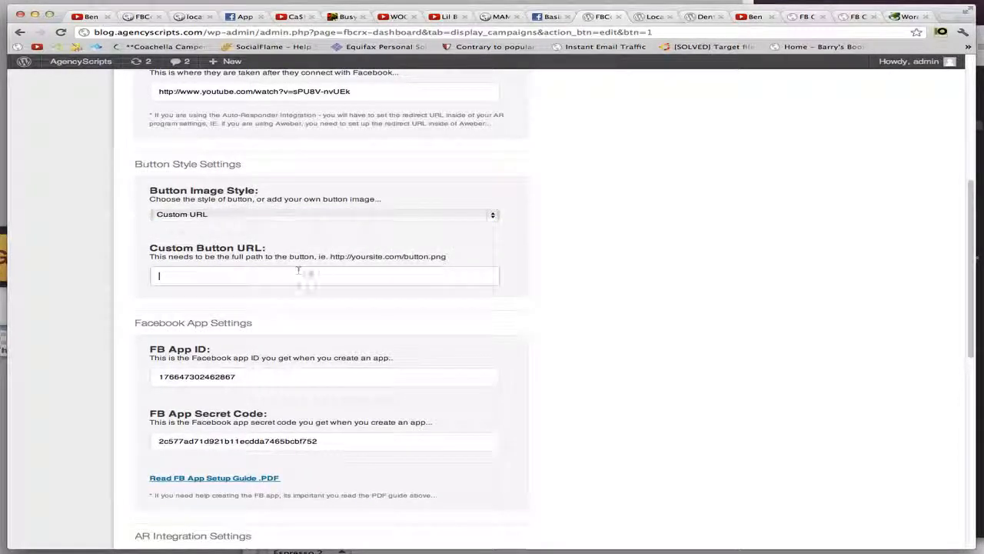
Set Main Button's image style to Big Blue "Sign In w/ Facebook - Instant Access" and save the button changes.
left_click(329, 215)
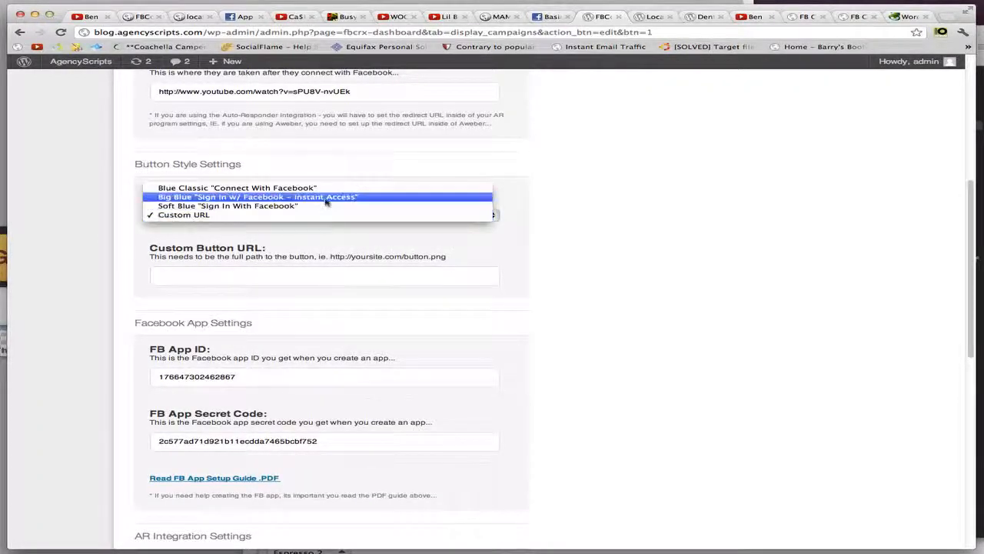
left_click(326, 198)
scroll(562, 254, "down", 10)
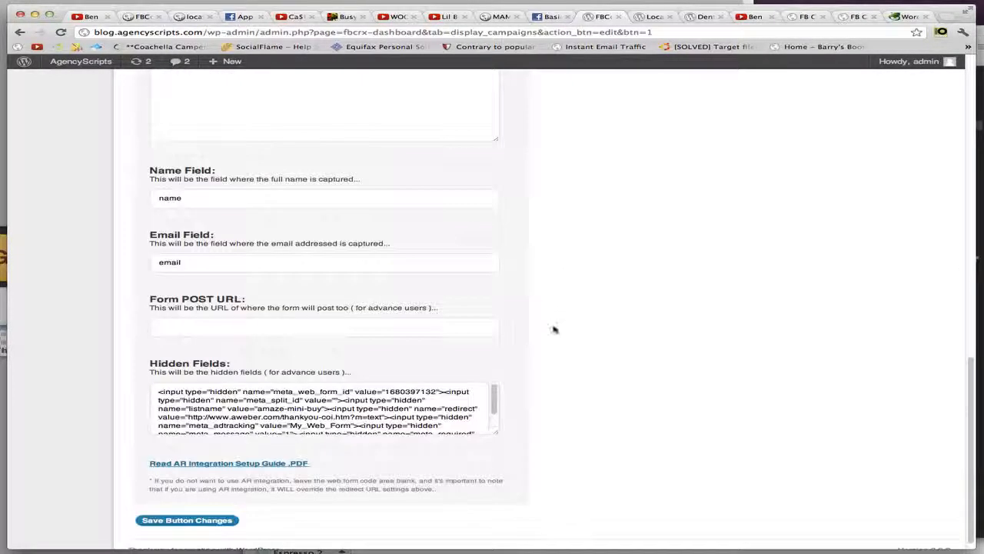
left_click(216, 511)
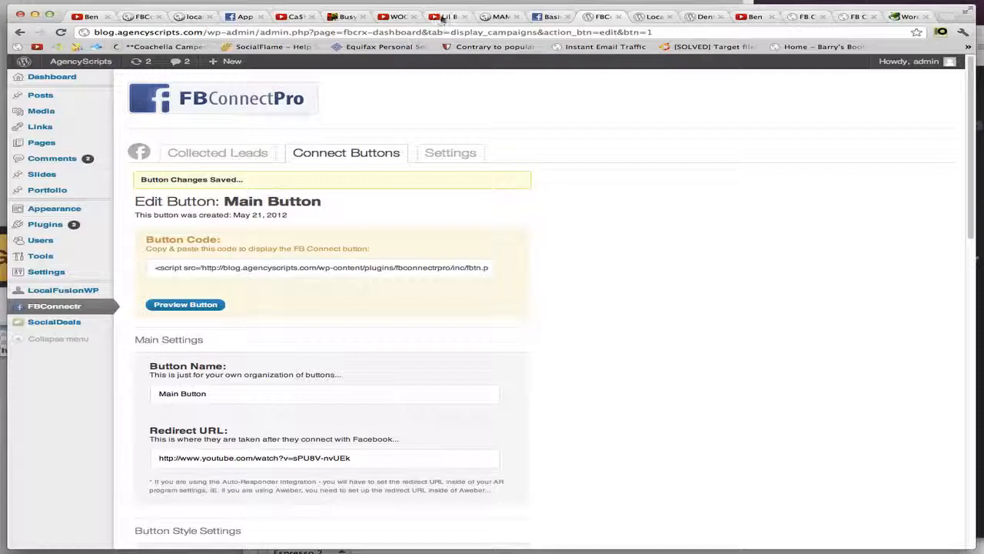
Reload the dentist landing page and check the style of its Facebook sign-in button.
left_click(398, 17)
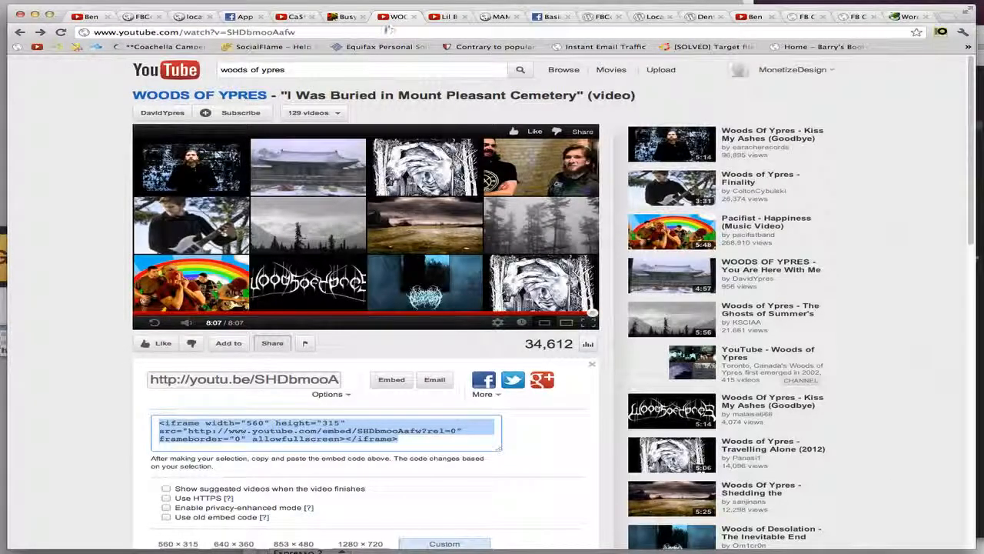
left_click(388, 31)
left_click(608, 16)
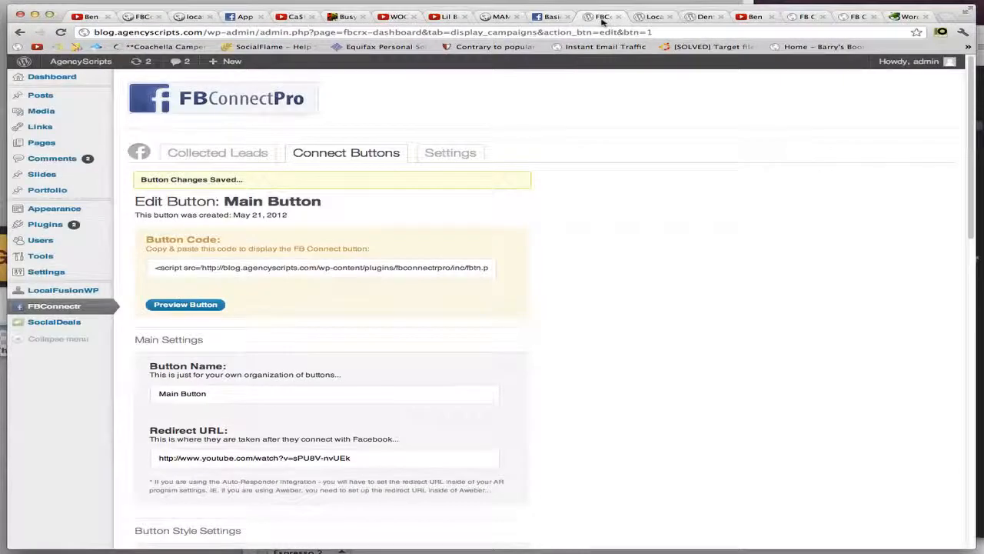
left_click(701, 16)
key("Return")
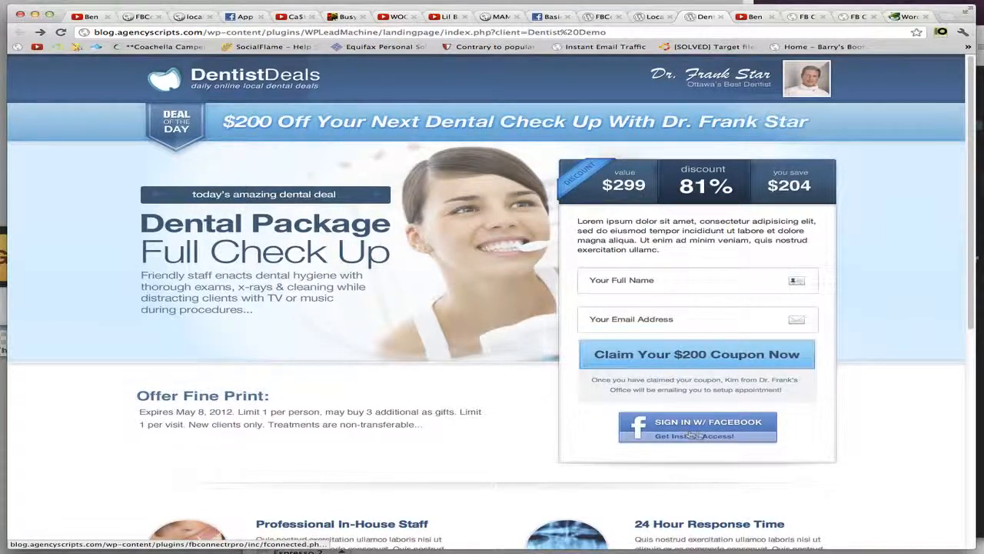
Look over the Dentist Demo optin settings and examine Main Button's total views and leads in the FBConnectPro button list.
left_click(657, 20)
scroll(622, 281, "up", 15)
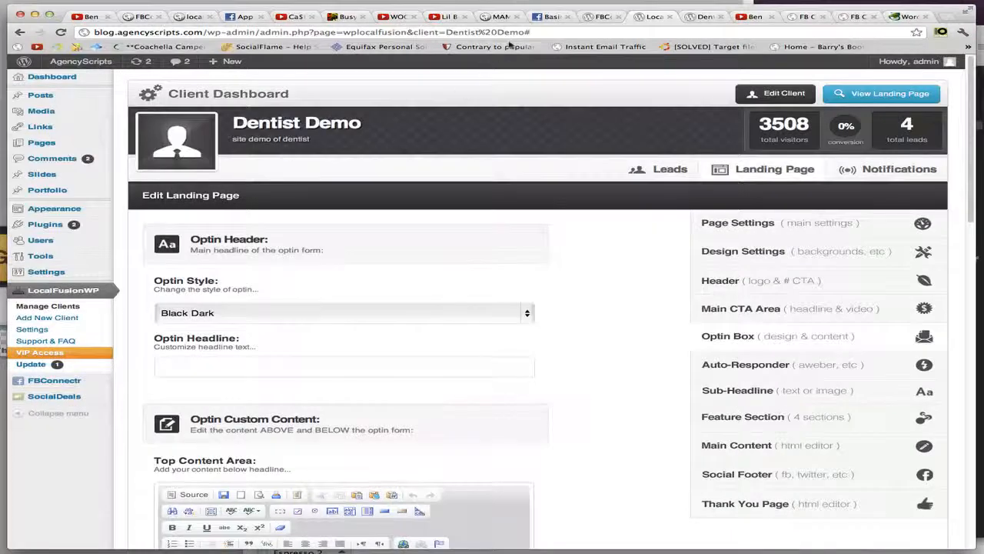
left_click(598, 17)
left_click(329, 150)
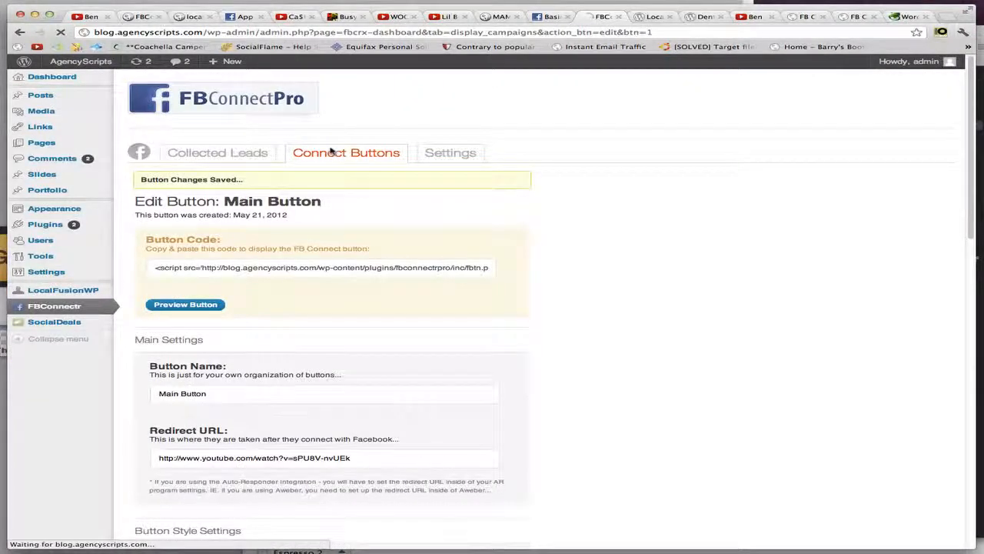
double_click(382, 224)
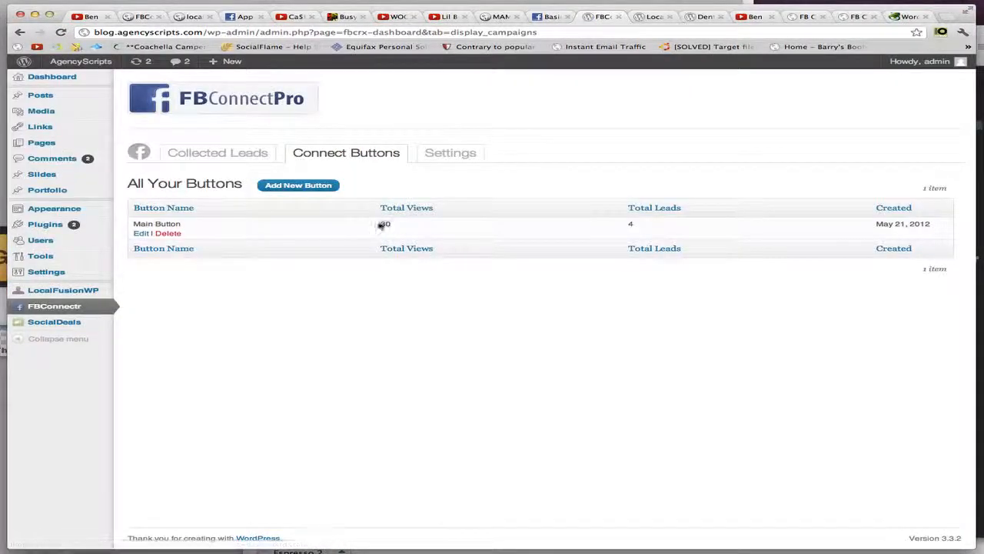
left_click(540, 184)
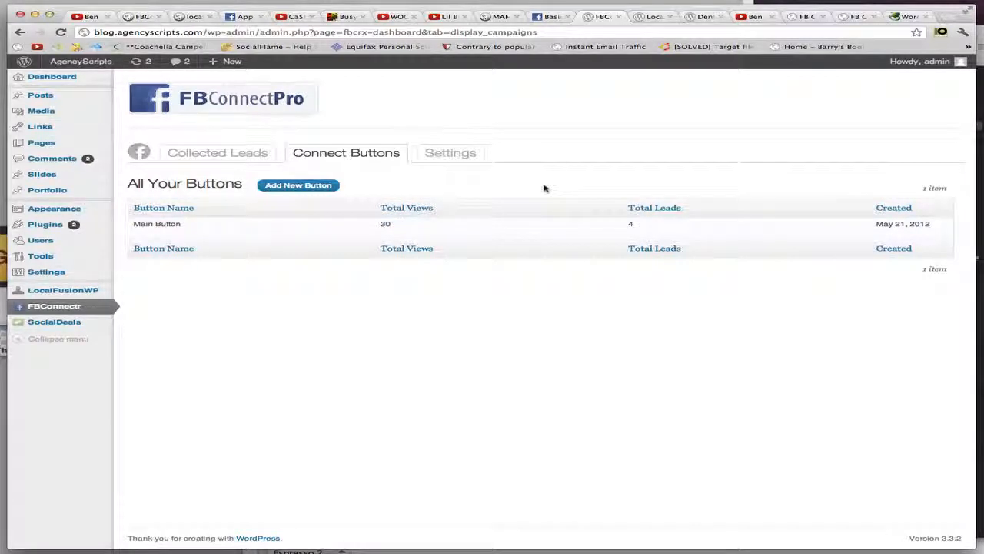
View the leads collected by FBConnectPro and return to the dentist landing page.
left_click(229, 157)
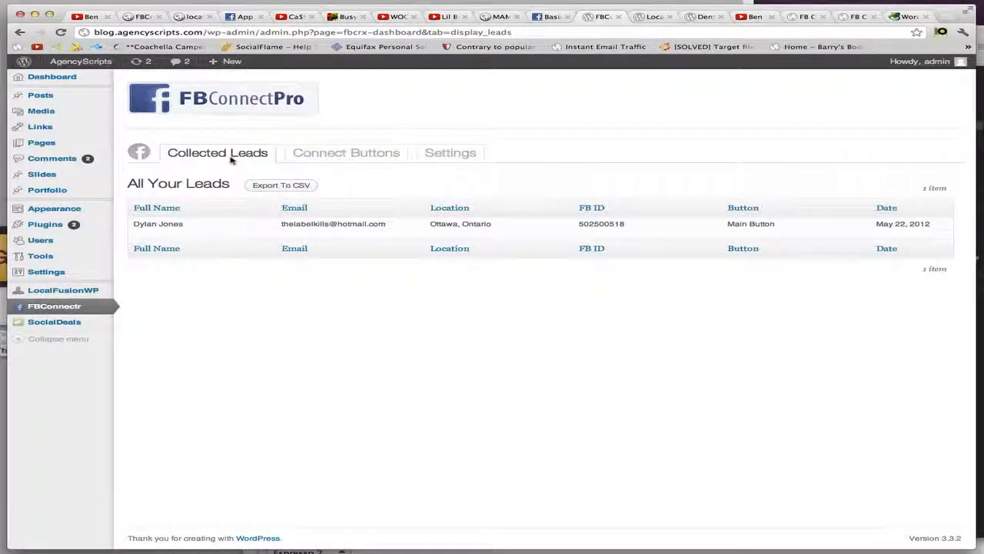
left_click(648, 18)
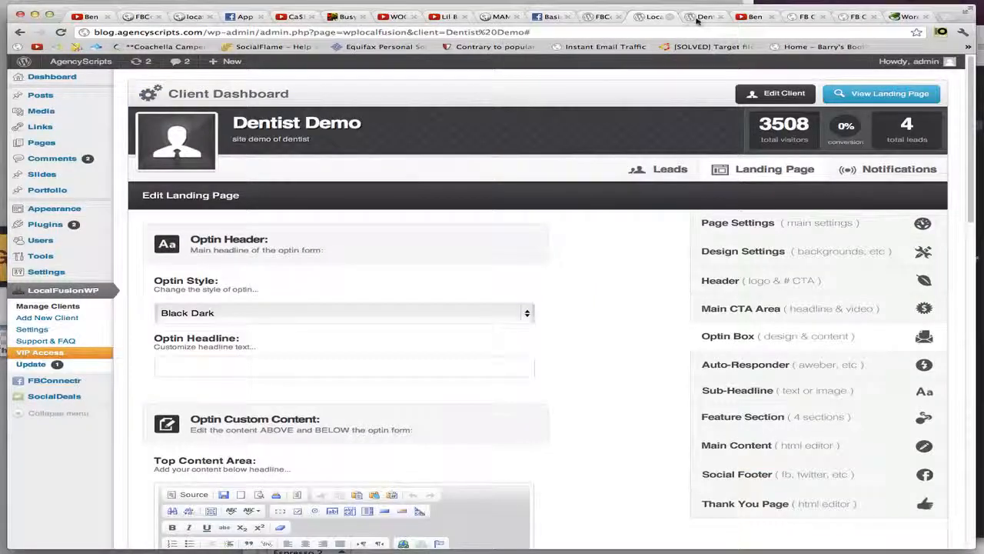
left_click(698, 18)
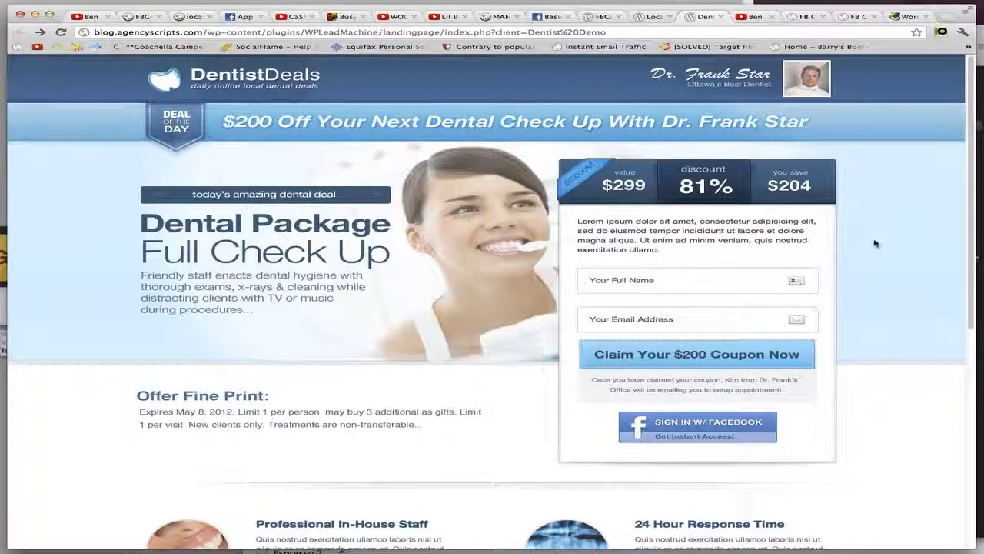